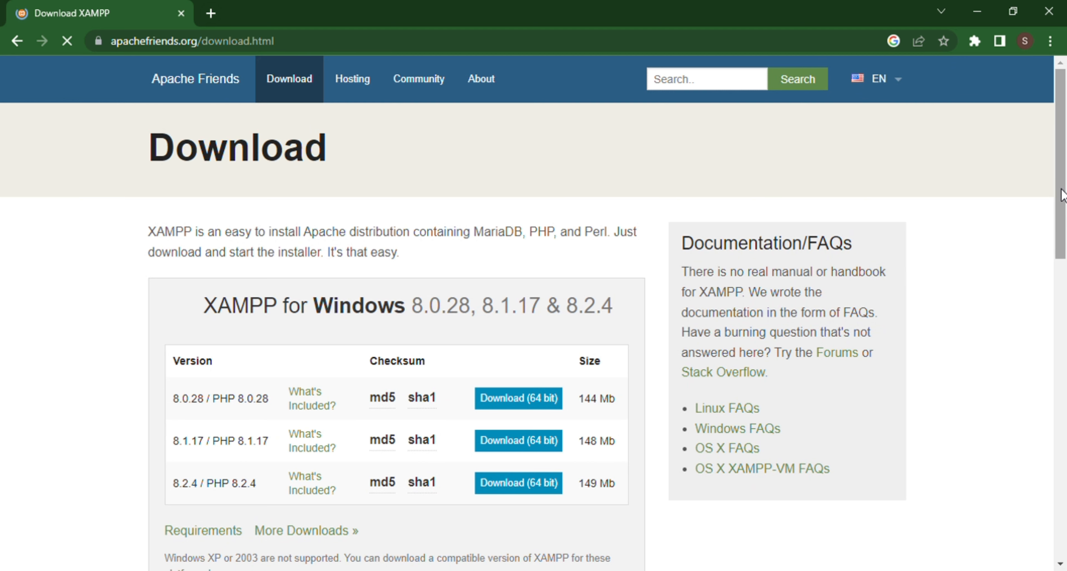
Start the 64-bit Windows download of XAMPP 8.2.4 (PHP 8.2.4) from Apache Friends.
left_click_drag(1059, 194, 955, 421)
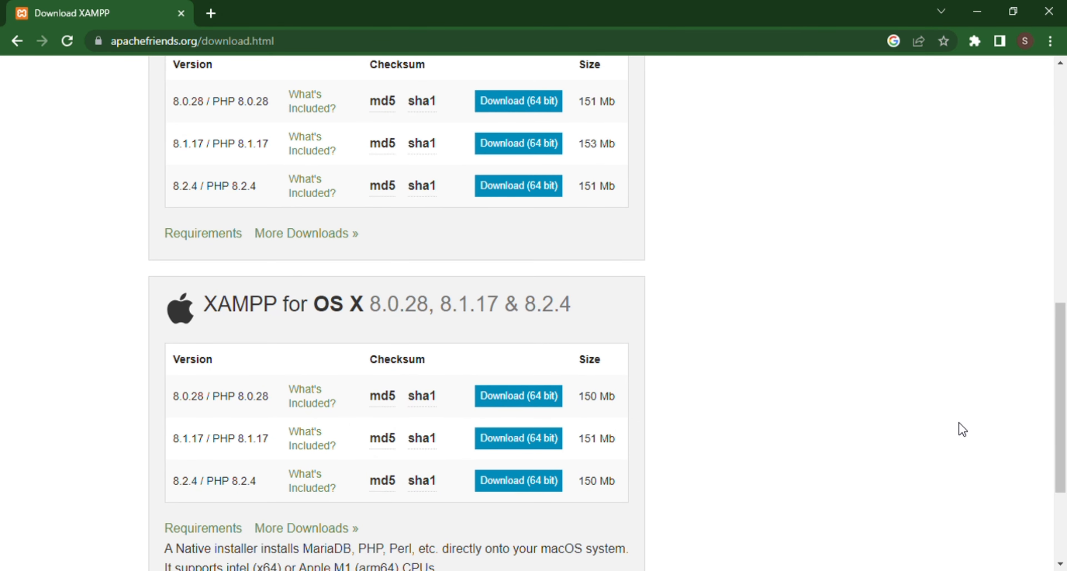
left_click_drag(1062, 428, 1060, 114)
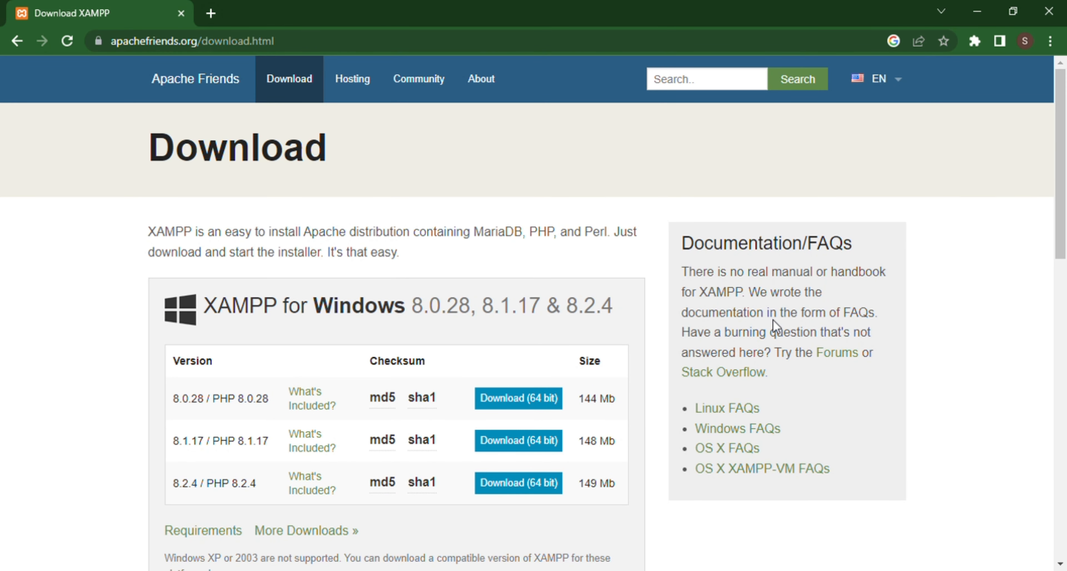
left_click(543, 489)
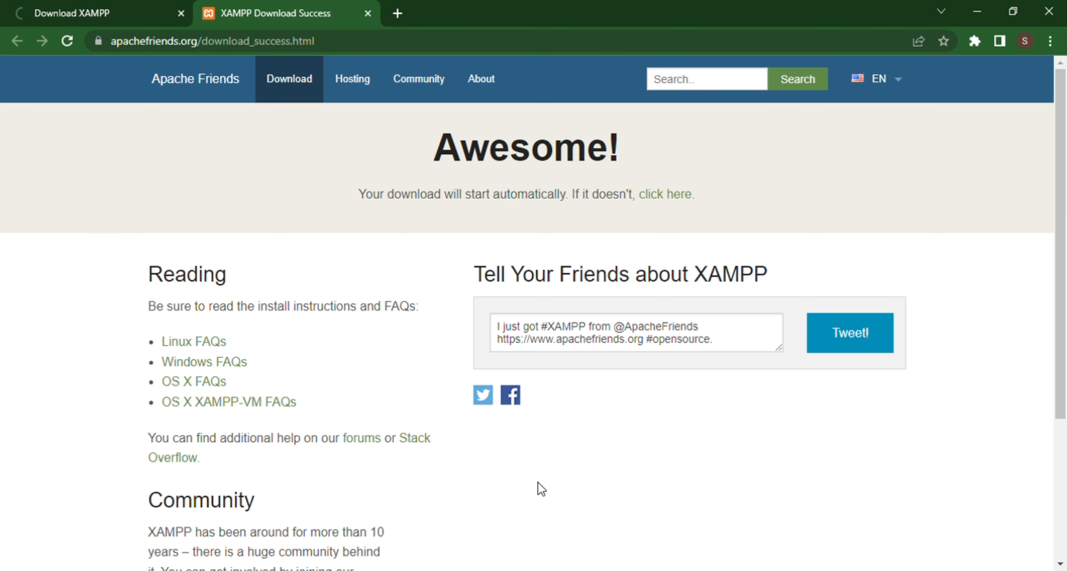
scroll(368, 310, "down", 5)
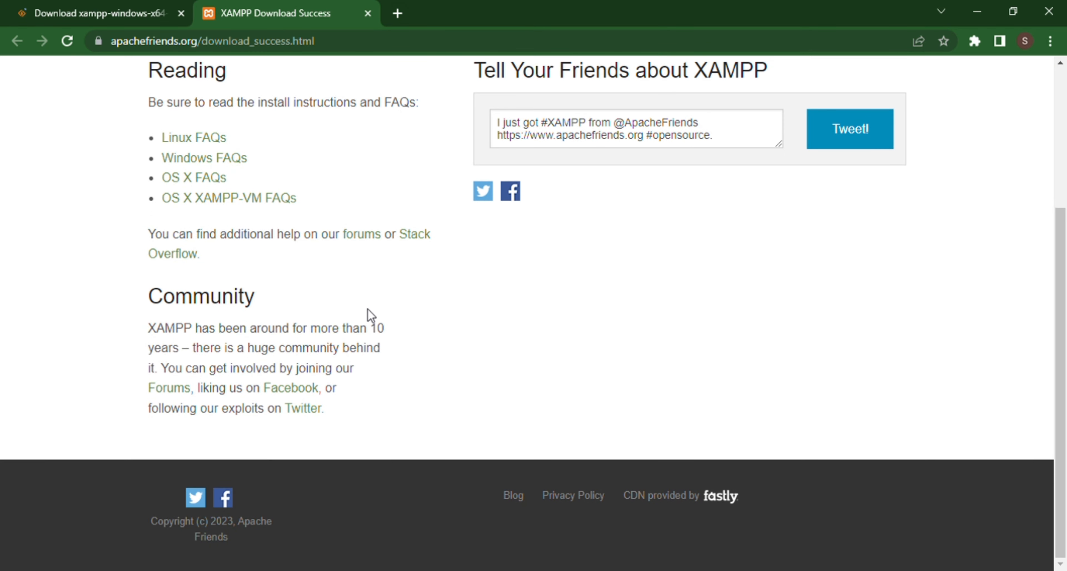
scroll(368, 312, "up", 5)
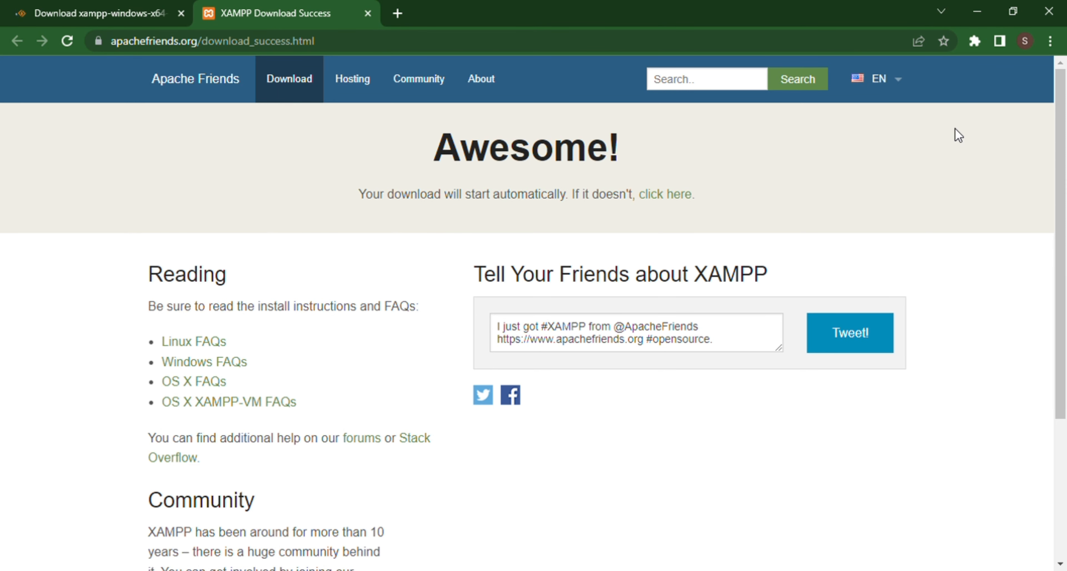
scroll(959, 135, "down", 1)
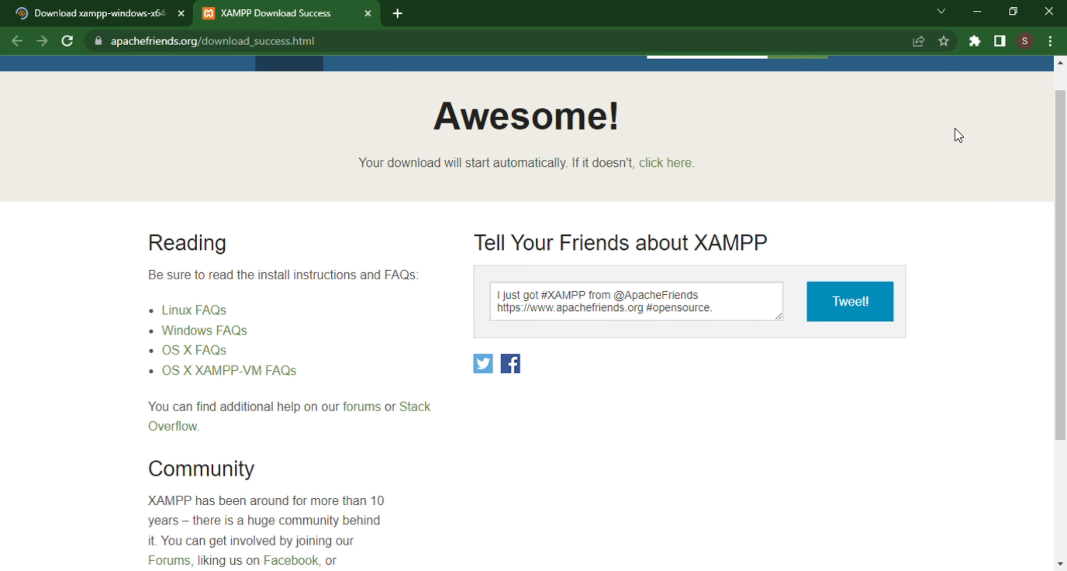
scroll(959, 135, "up", 1)
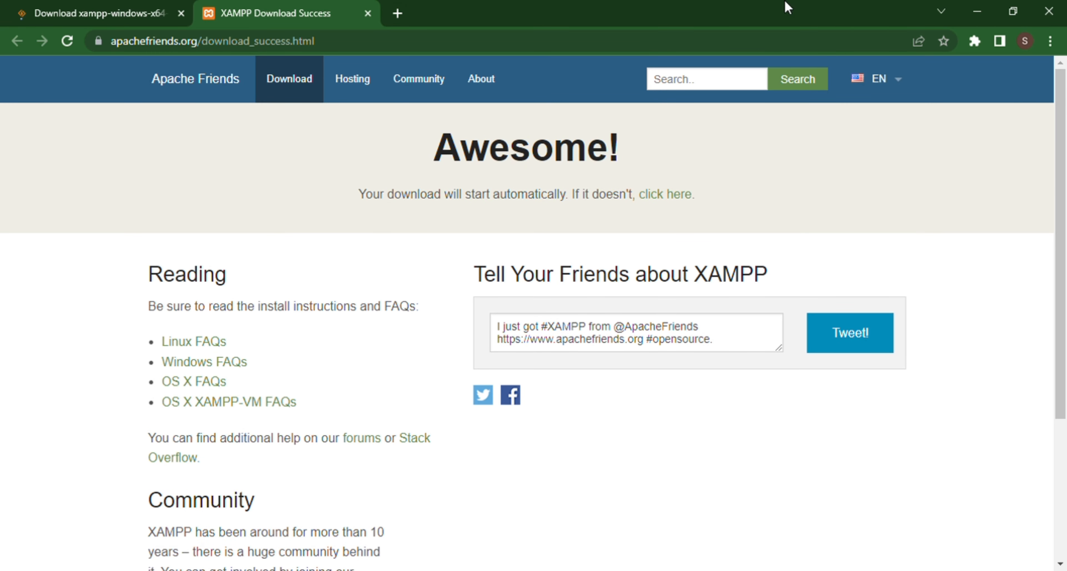
Download the latest XAMPP Windows installer from SourceForge and confirm it in Chrome's recent downloads.
left_click(678, 196)
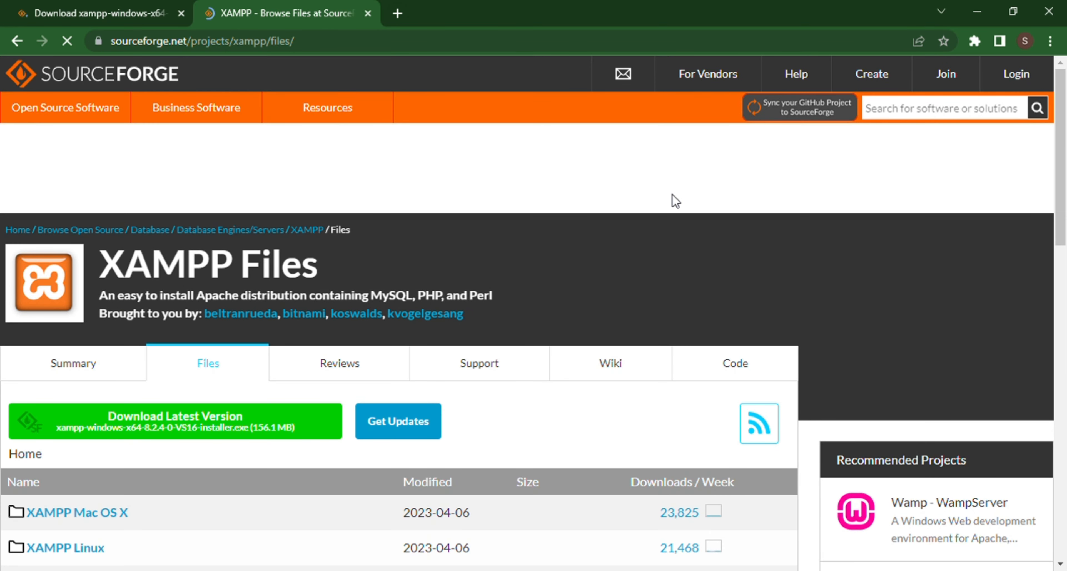
scroll(675, 201, "down", 7)
scroll(672, 194, "up", 4)
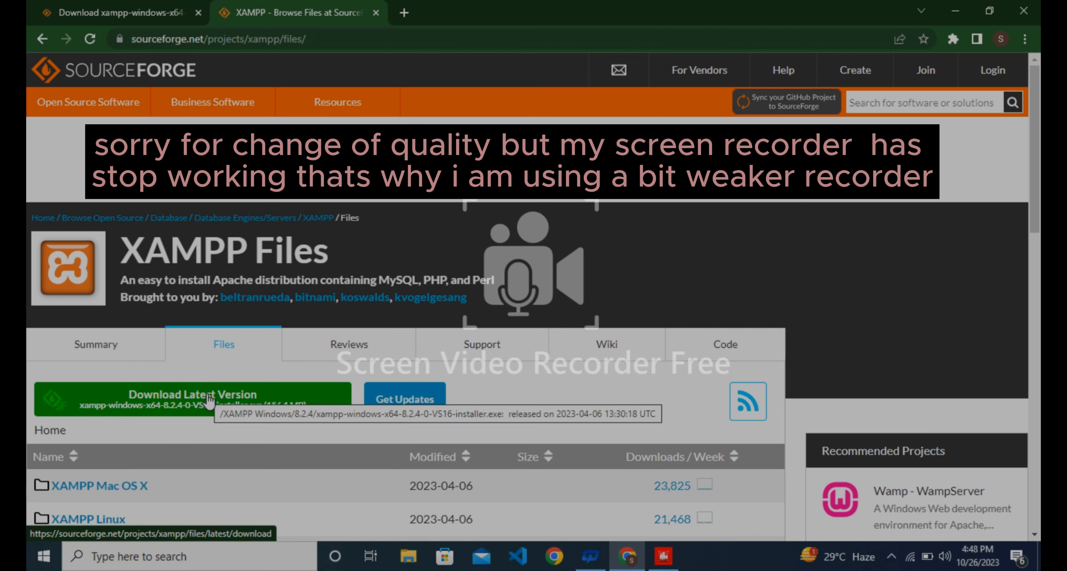
left_click(210, 400)
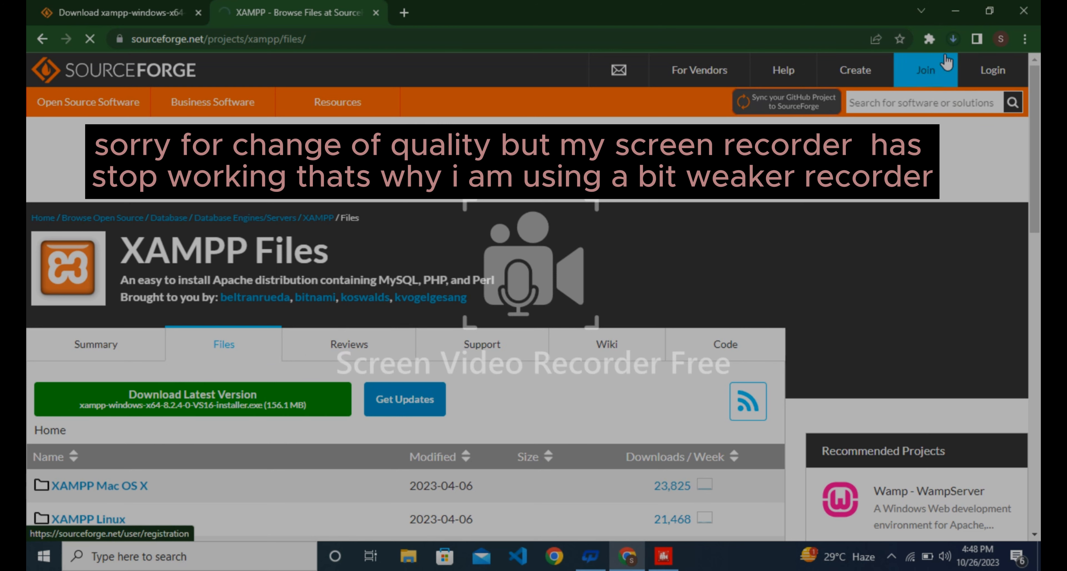
left_click(953, 41)
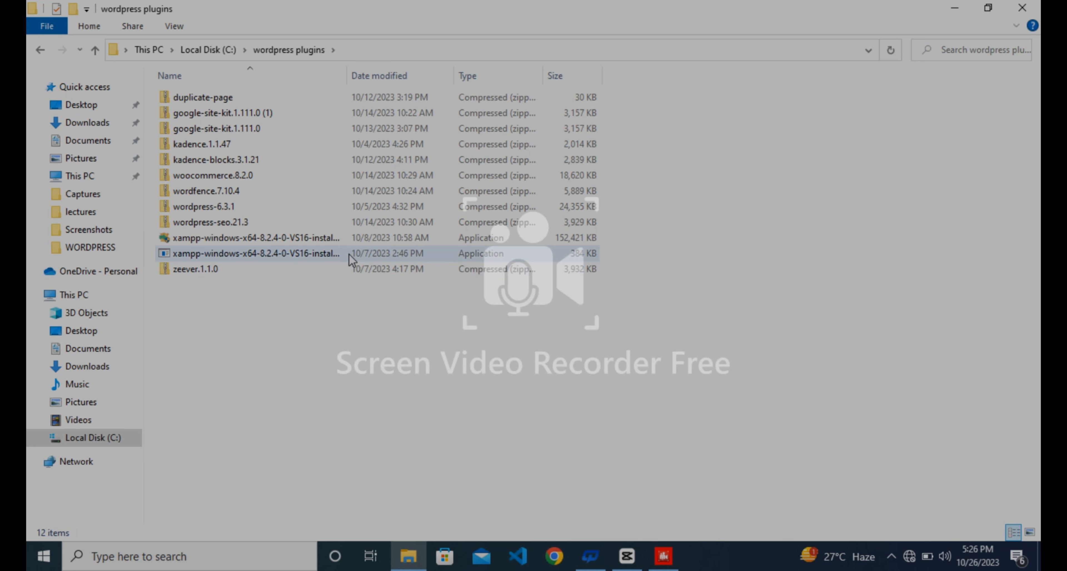
Launch the xampp-windows-x64 installer from the C:\wordpress plugins folder.
double_click(346, 241)
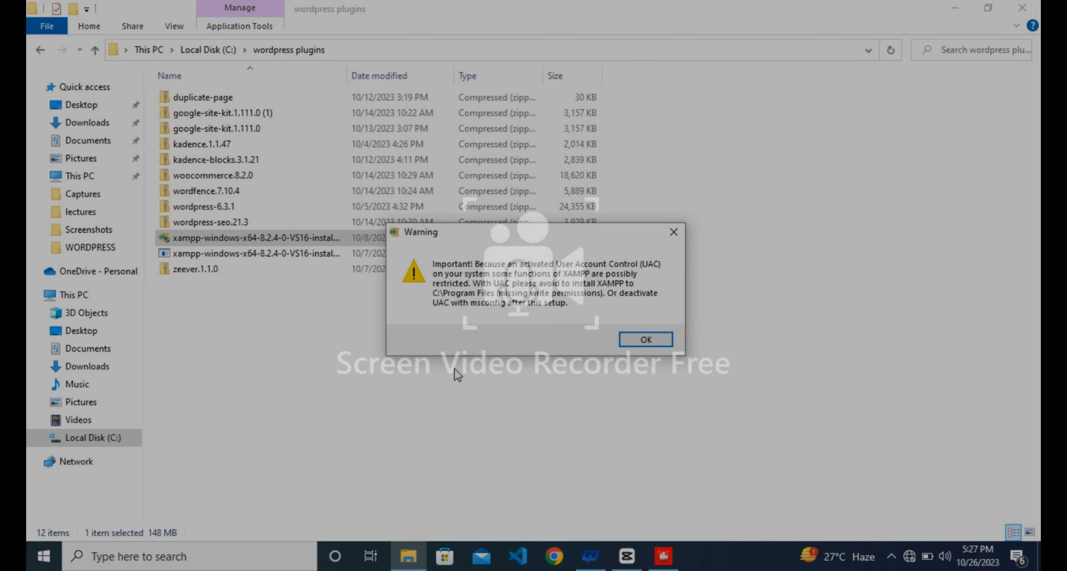
Install XAMPP into C:\xampp with default components and English as the language.
left_click(632, 344)
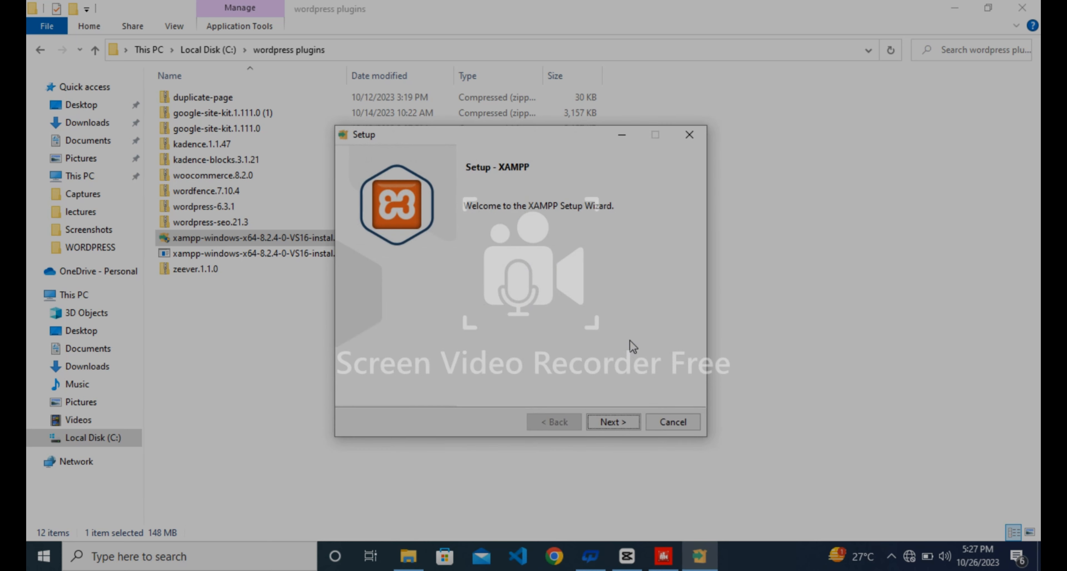
left_click(618, 422)
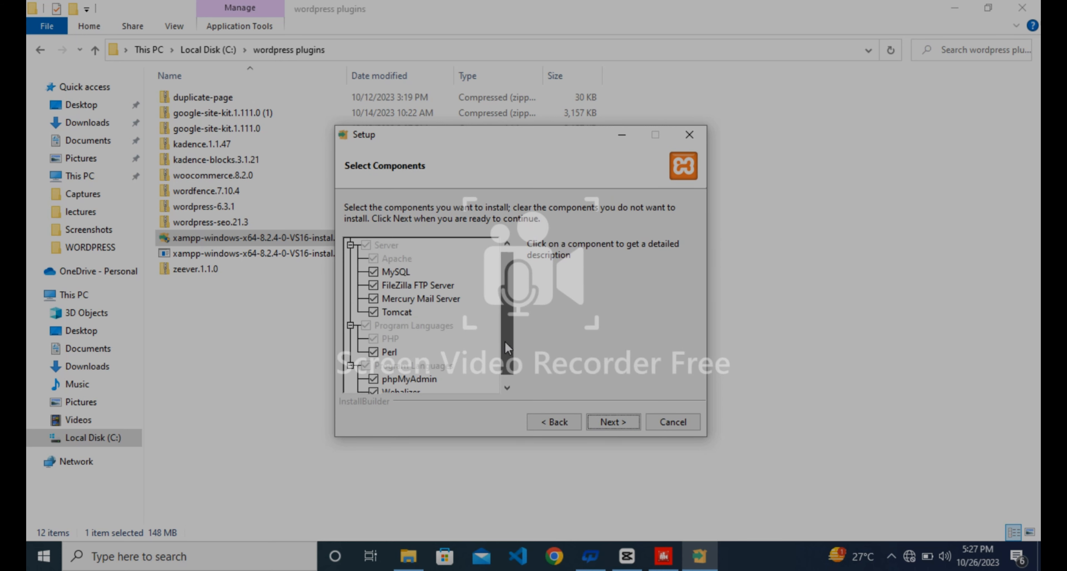
mouse_move(506, 341)
left_mouse_down()
mouse_move(505, 371)
mouse_move(504, 340)
left_mouse_up()
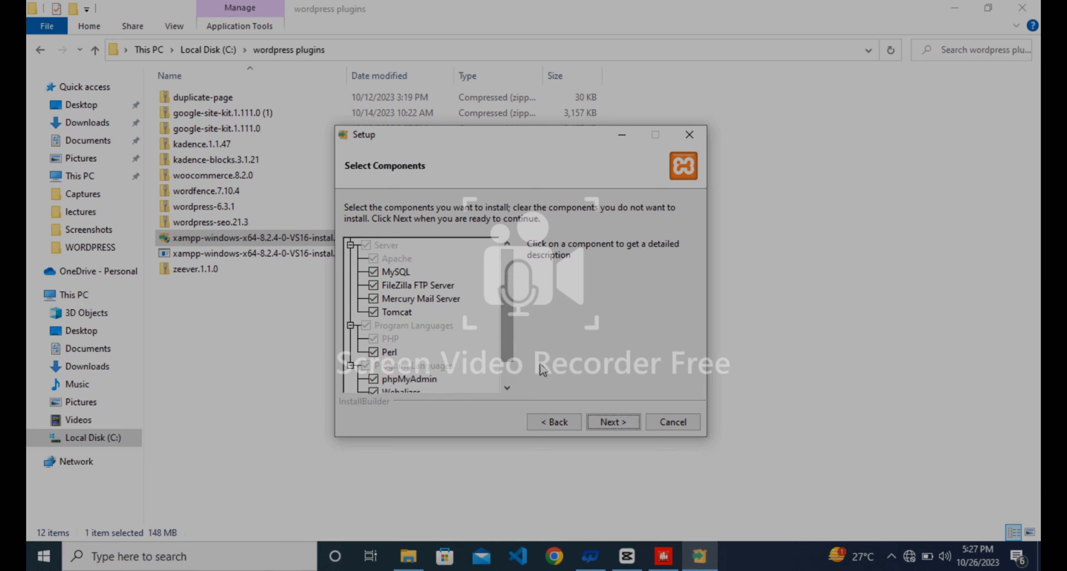
left_click(606, 423)
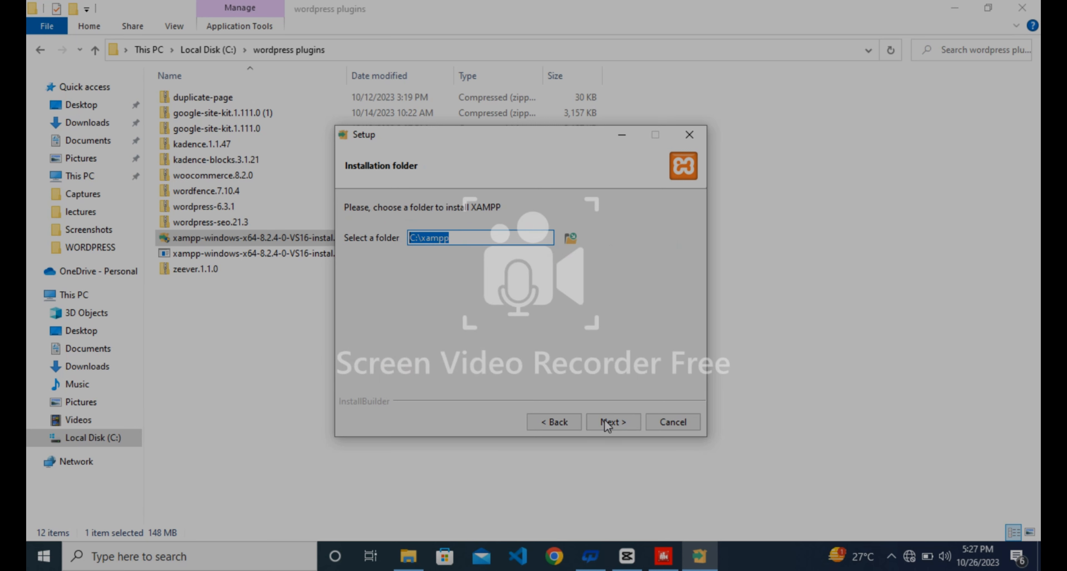
left_click(604, 419)
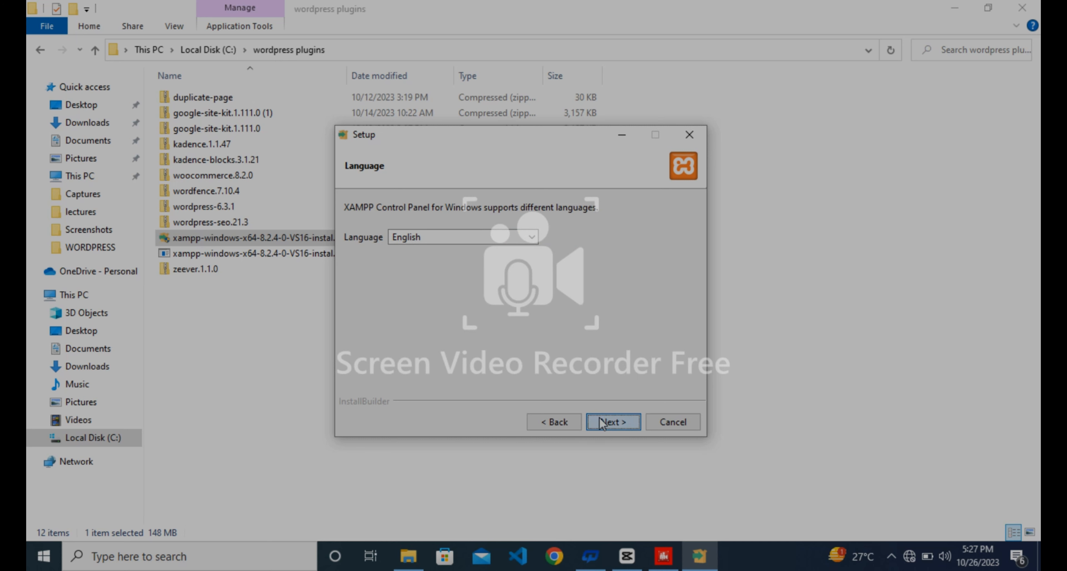
left_click(603, 422)
left_click(603, 423)
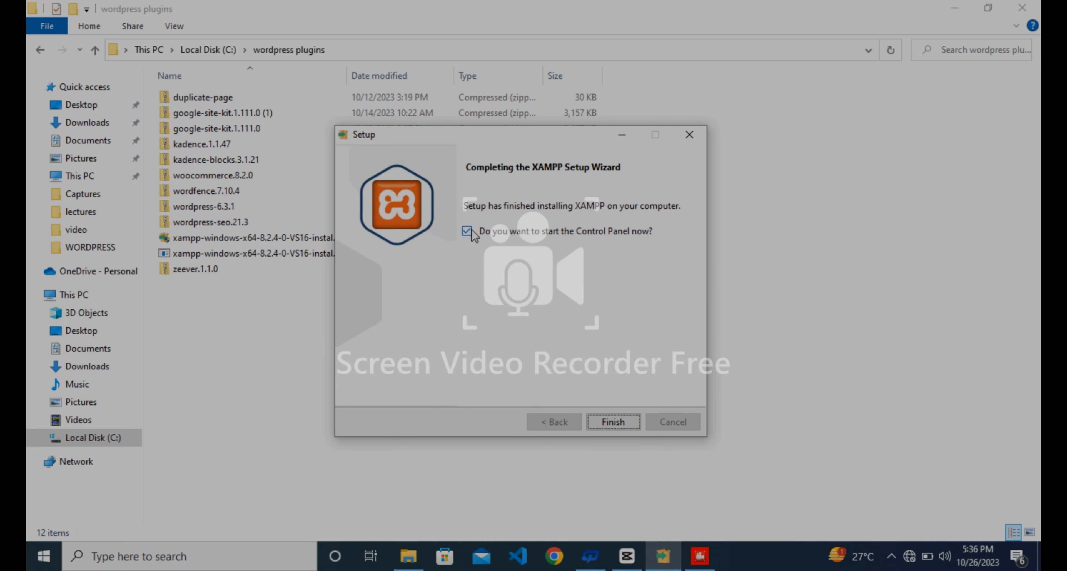
Start Apache (ports 80, 443) and MySQL (port 3306) in the XAMPP Control Panel, then close it.
left_click(612, 422)
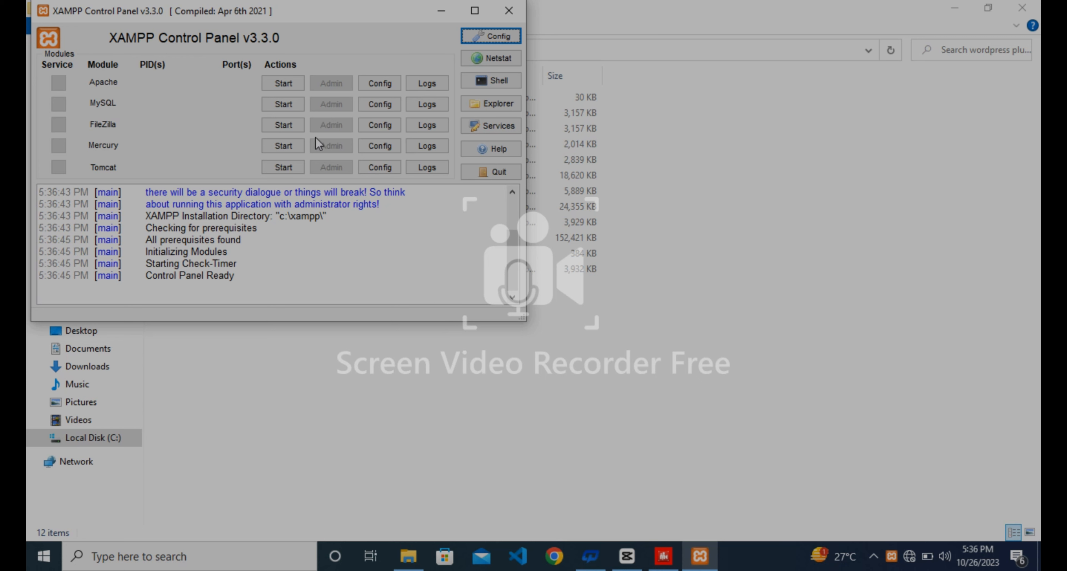
left_click(289, 86)
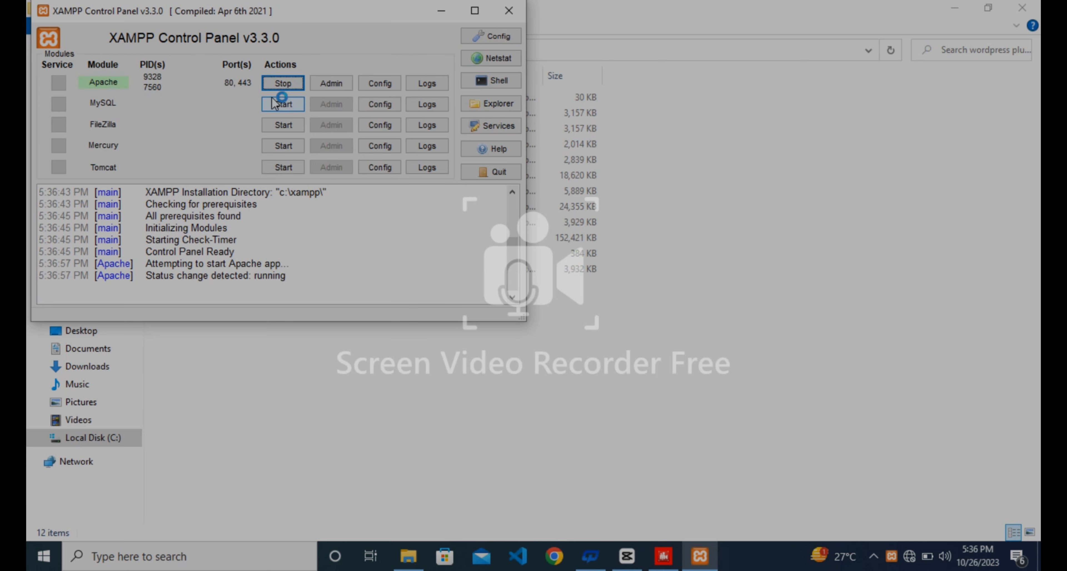
left_click(283, 104)
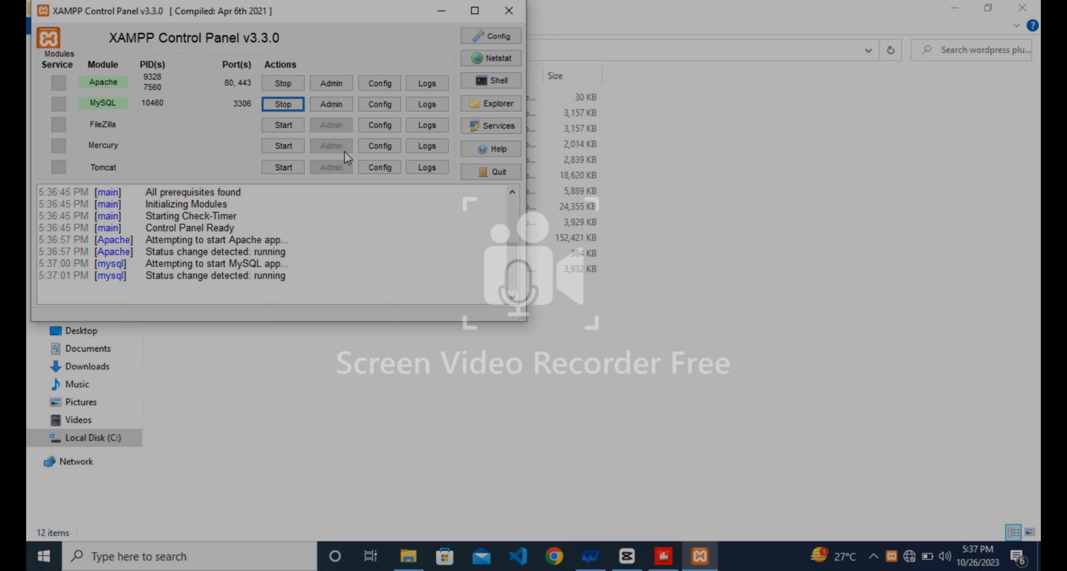
left_click(510, 23)
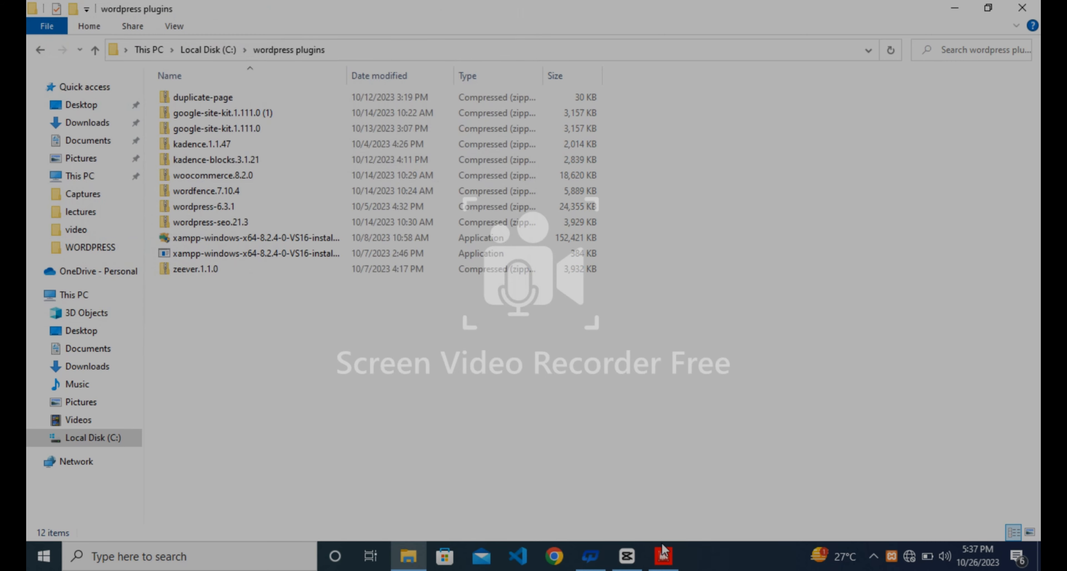
Search Google for 'wordpress.org download' and open the Download – WordPress.org result.
left_click(663, 554)
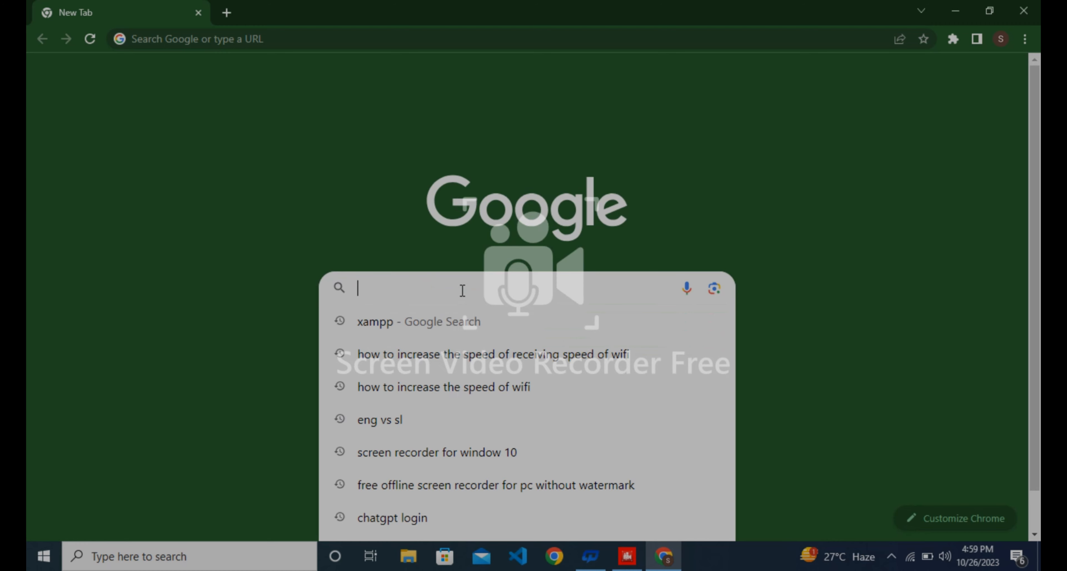
type("wordp")
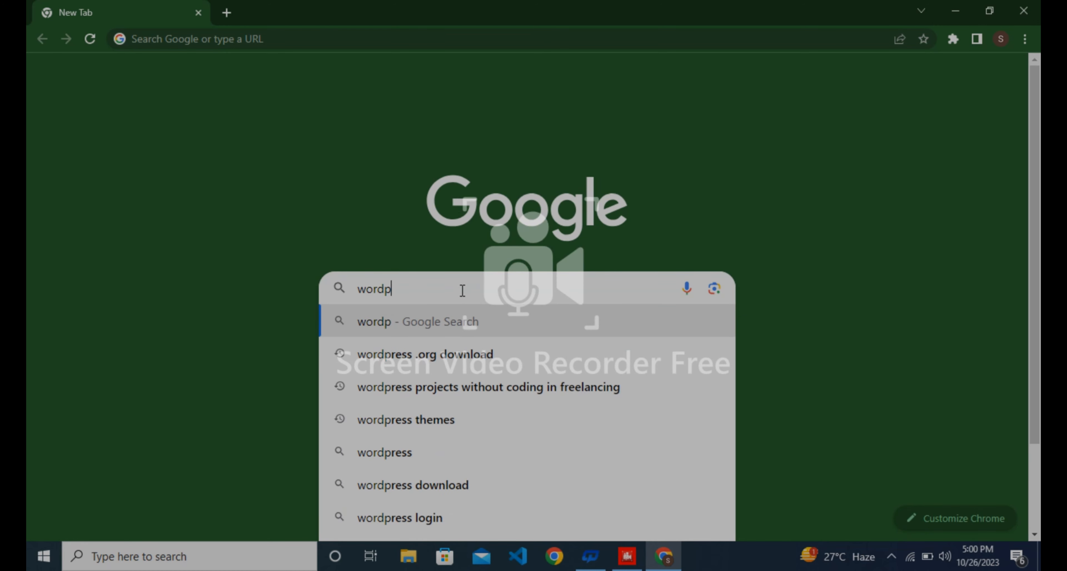
type("ress")
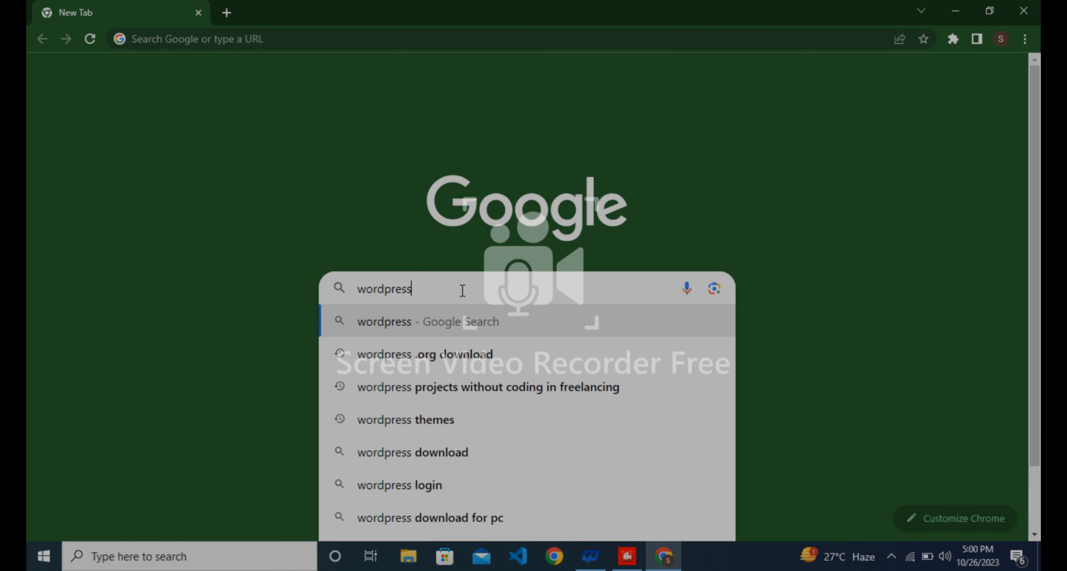
type(".org")
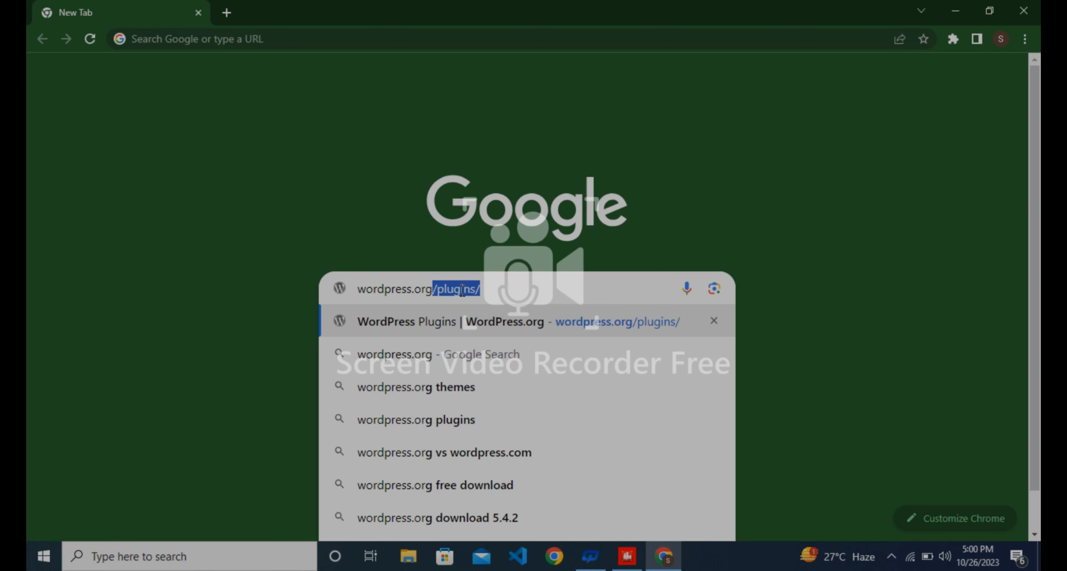
type(" dow")
type("nl")
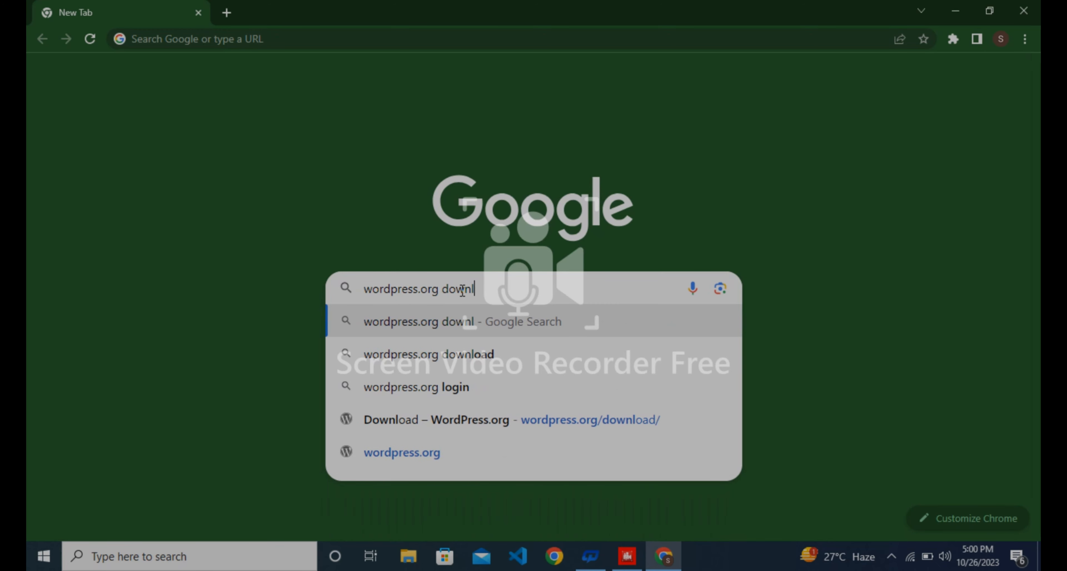
type("oad")
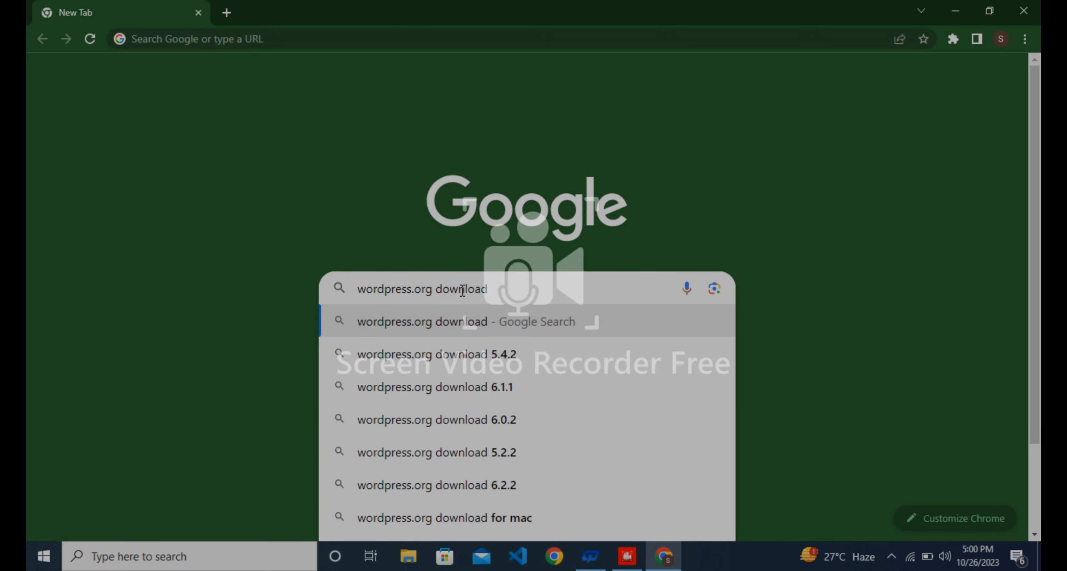
key("Return")
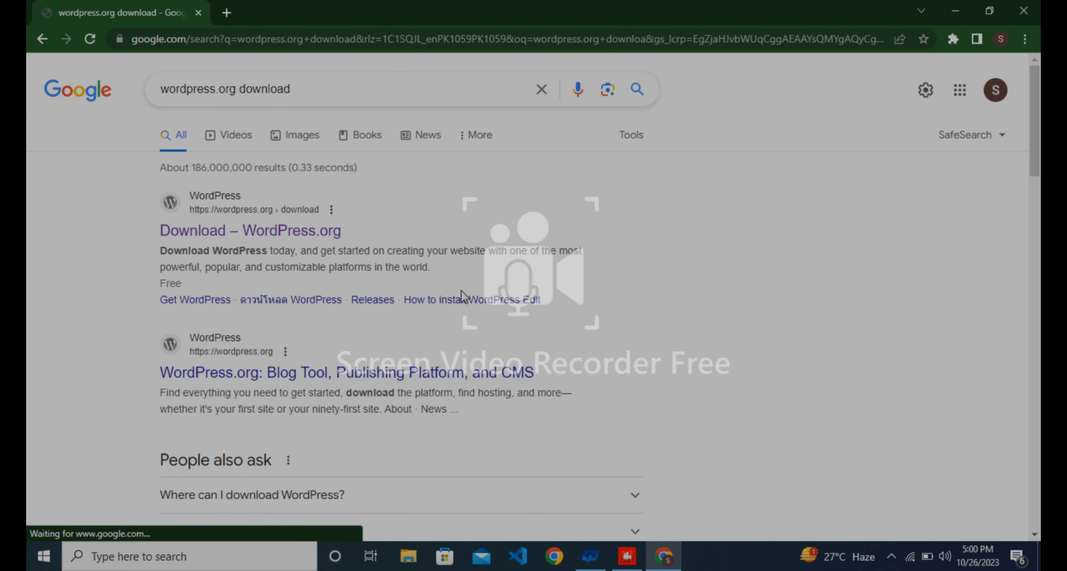
left_click(269, 212)
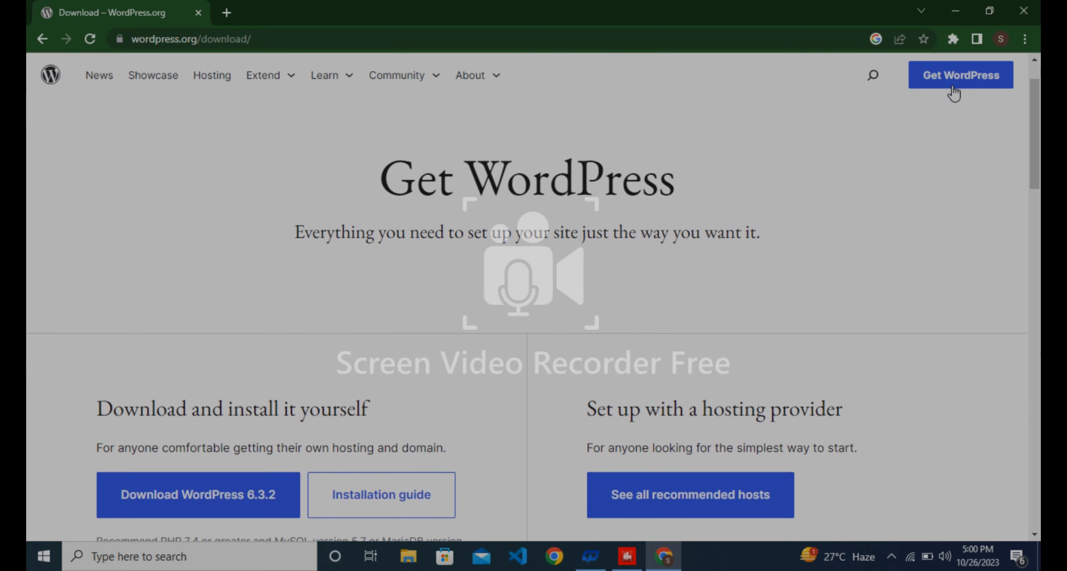
Download the WordPress 6.3.2 zip and check its progress in Chrome's downloads.
scroll(954, 92, "down", 1)
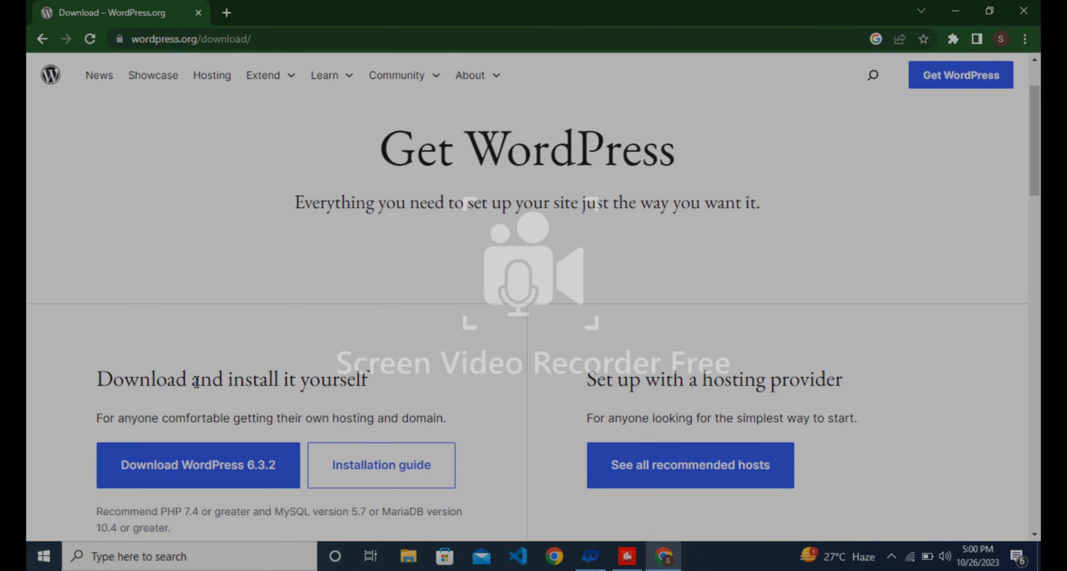
left_click(207, 467)
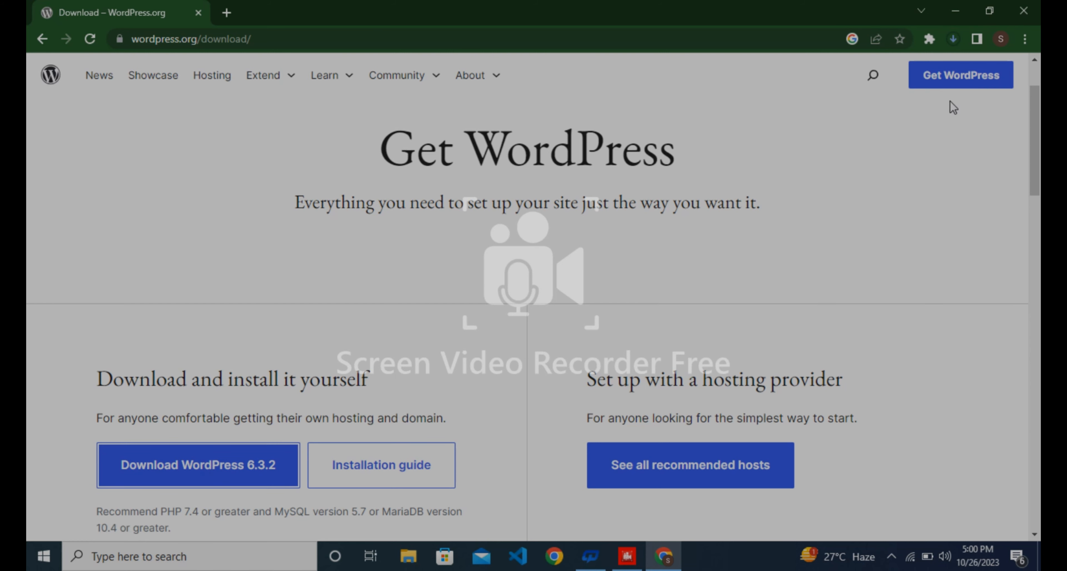
left_click(951, 45)
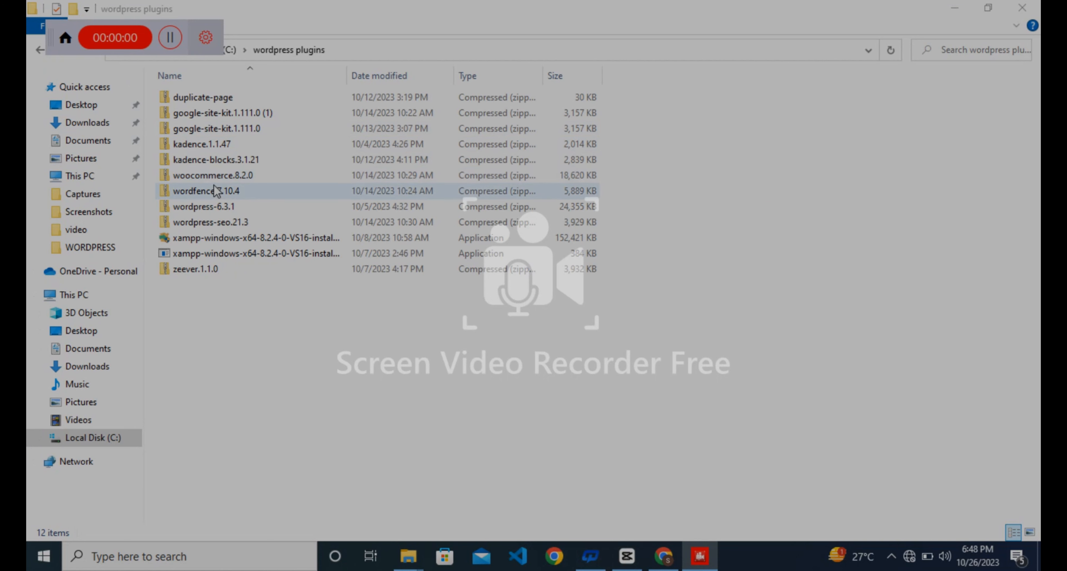
Copy the wordpress folder out of the wordpress-6.3.1 zip archive.
double_click(235, 207)
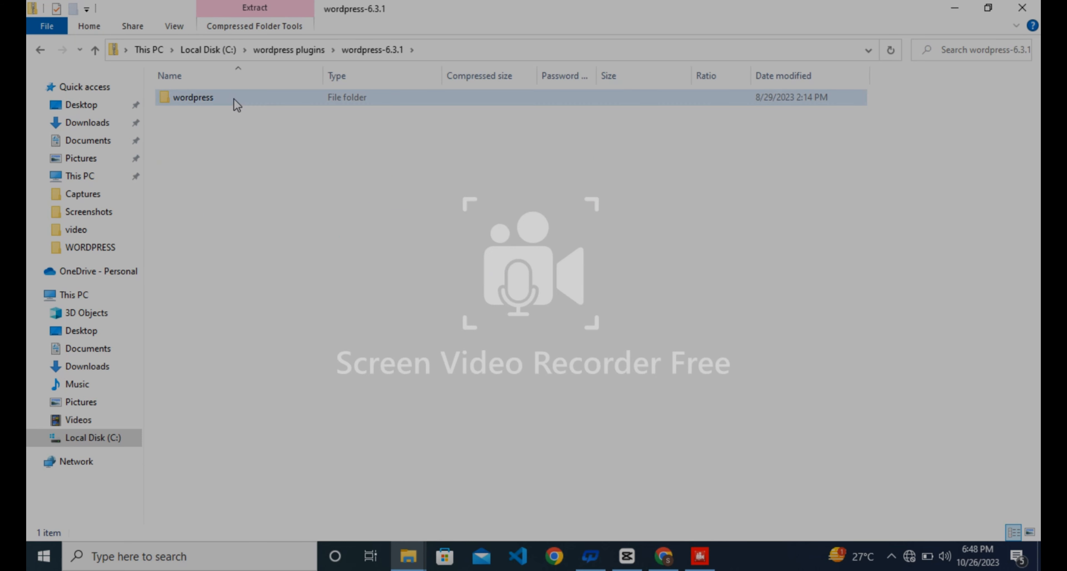
left_click(234, 101)
right_click(234, 100)
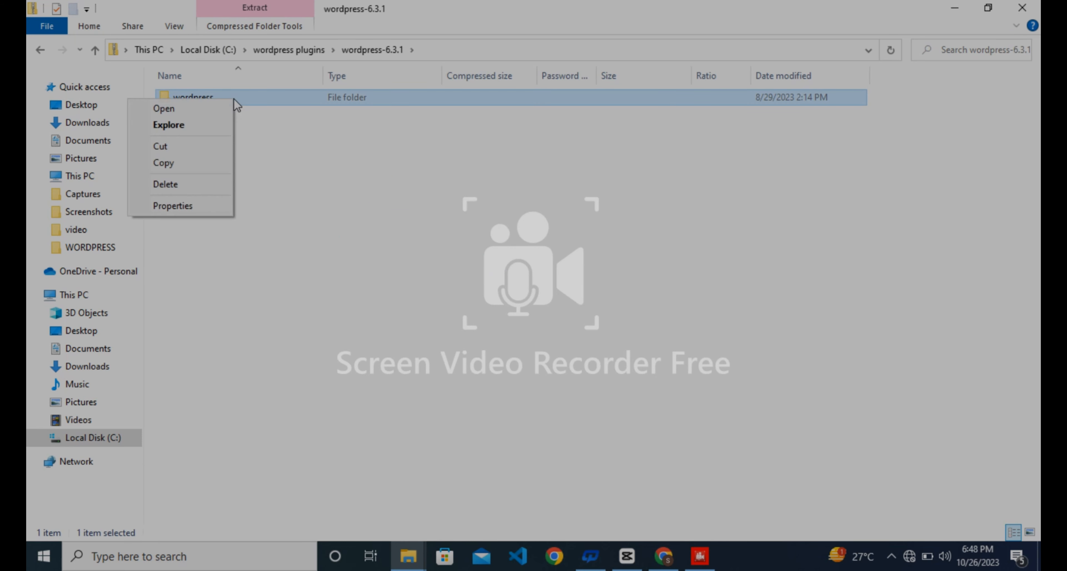
left_click(201, 161)
Paste the wordpress folder into C:\xampp\htdocs.
left_click(111, 438)
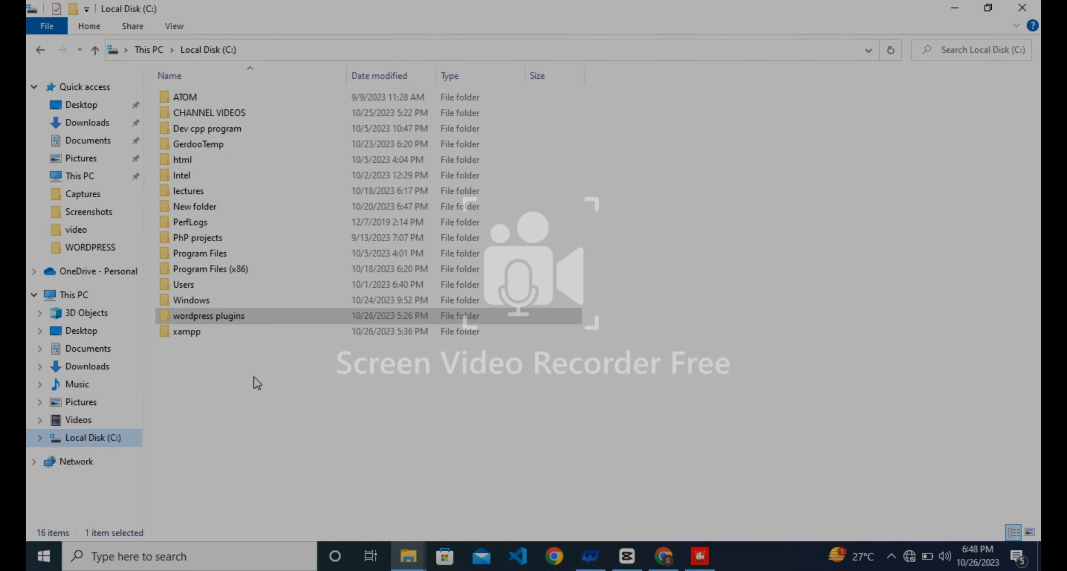
double_click(271, 333)
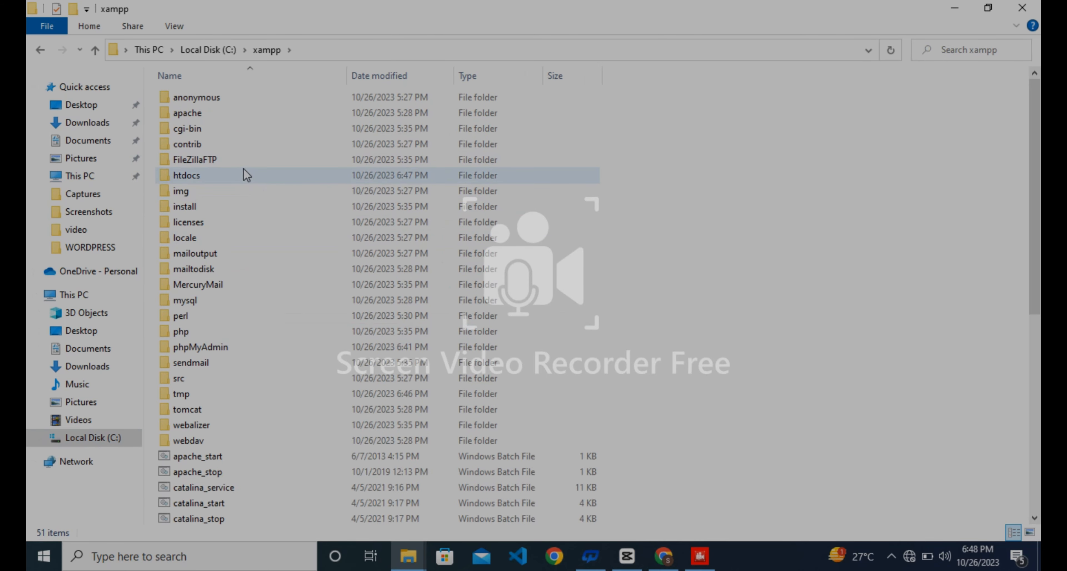
double_click(238, 174)
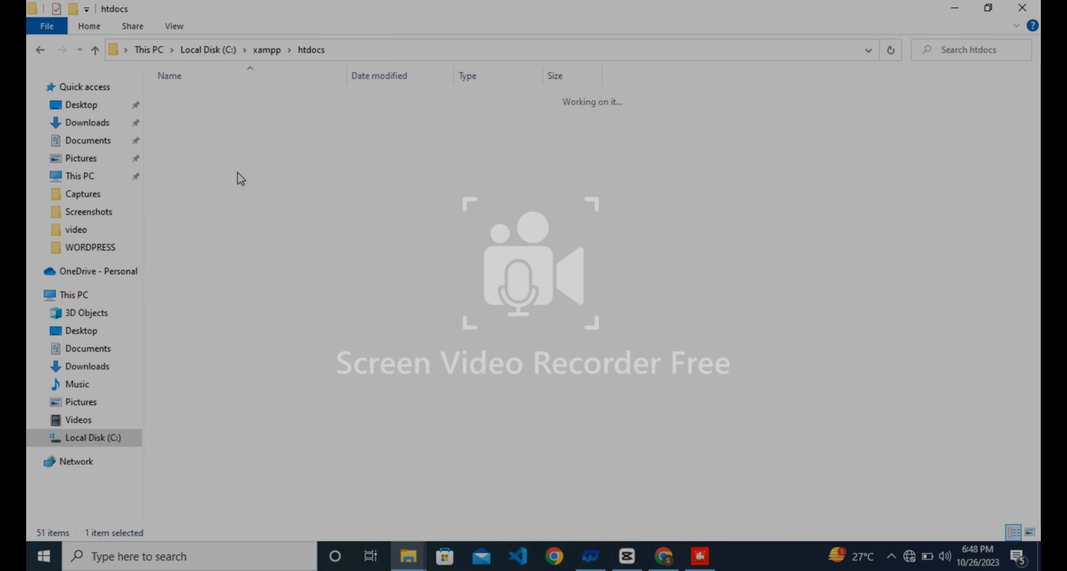
right_click(212, 223)
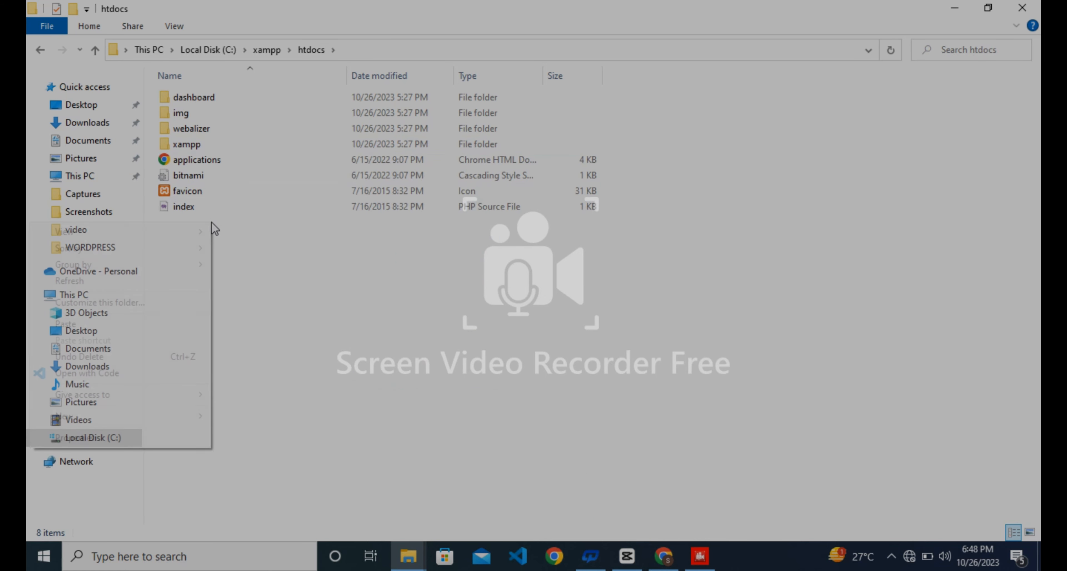
mouse_move(99, 409)
left_click(100, 325)
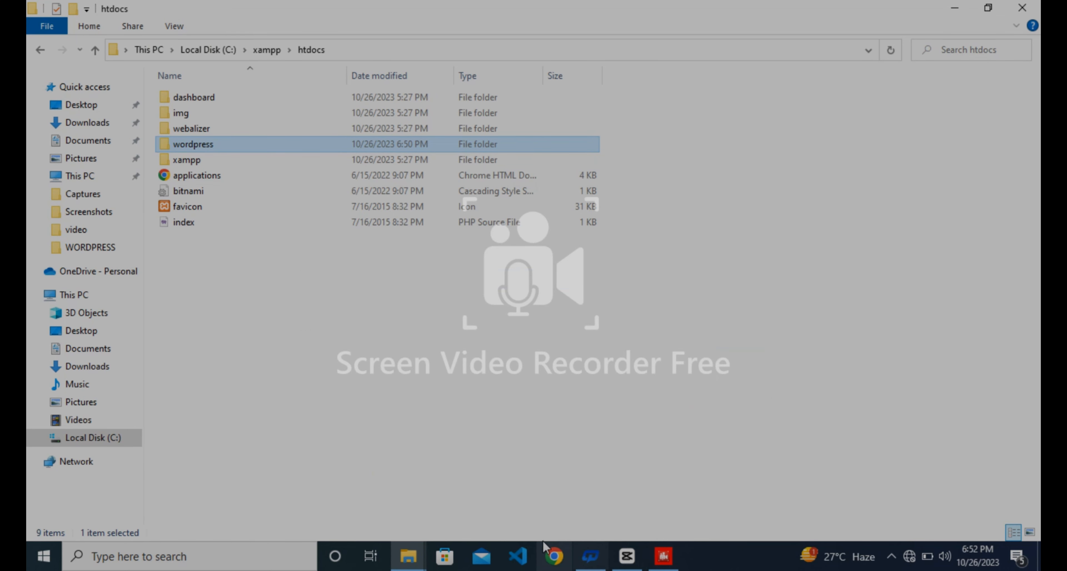
left_click(564, 569)
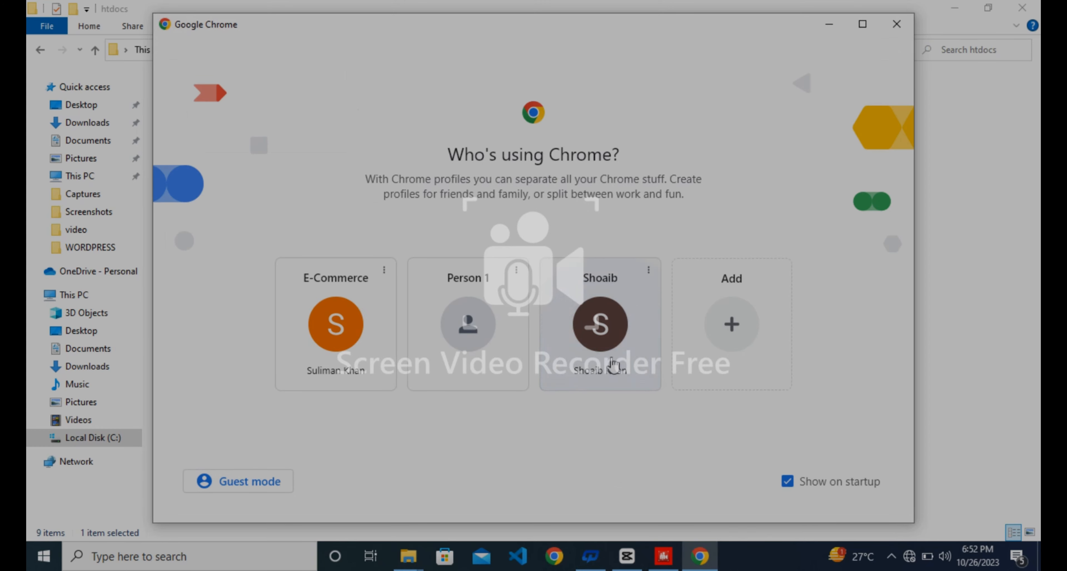
Choose the personal Chrome profile and enter localhost/wordpress/wp-admin in the address bar.
left_click(613, 362)
left_click(288, 35)
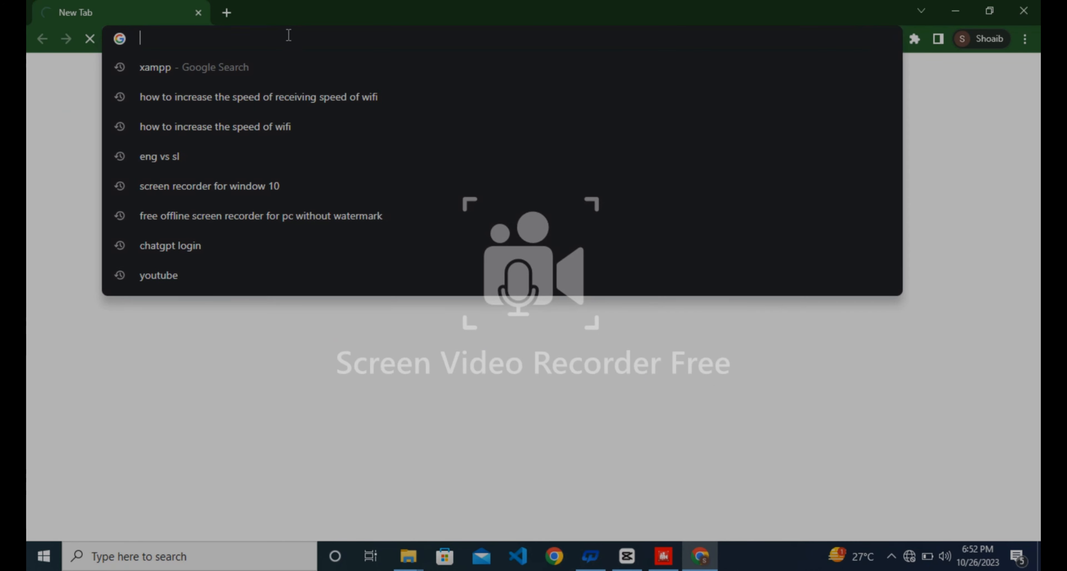
type("local")
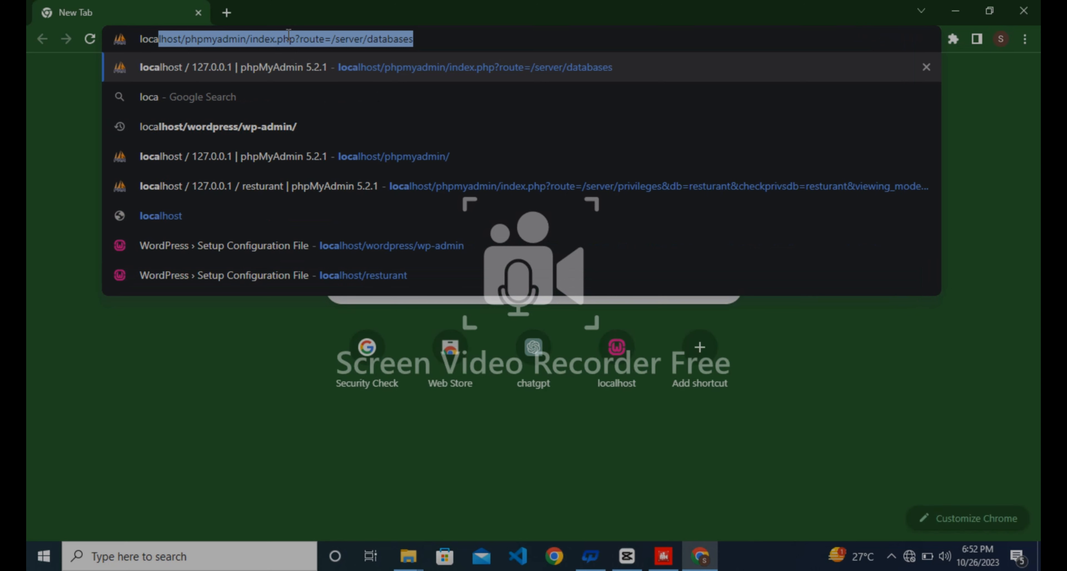
type("hos")
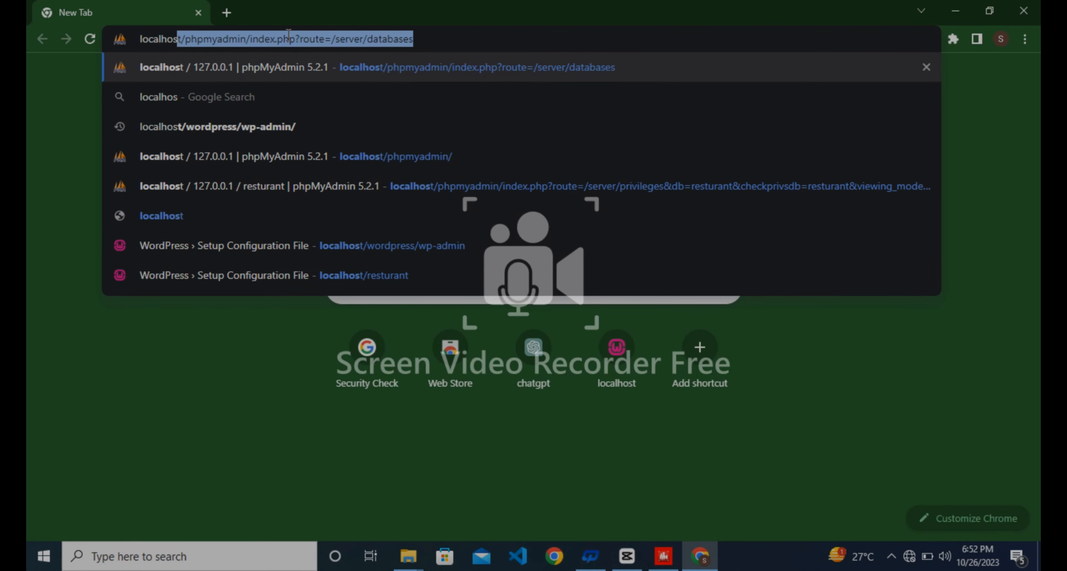
type("t/")
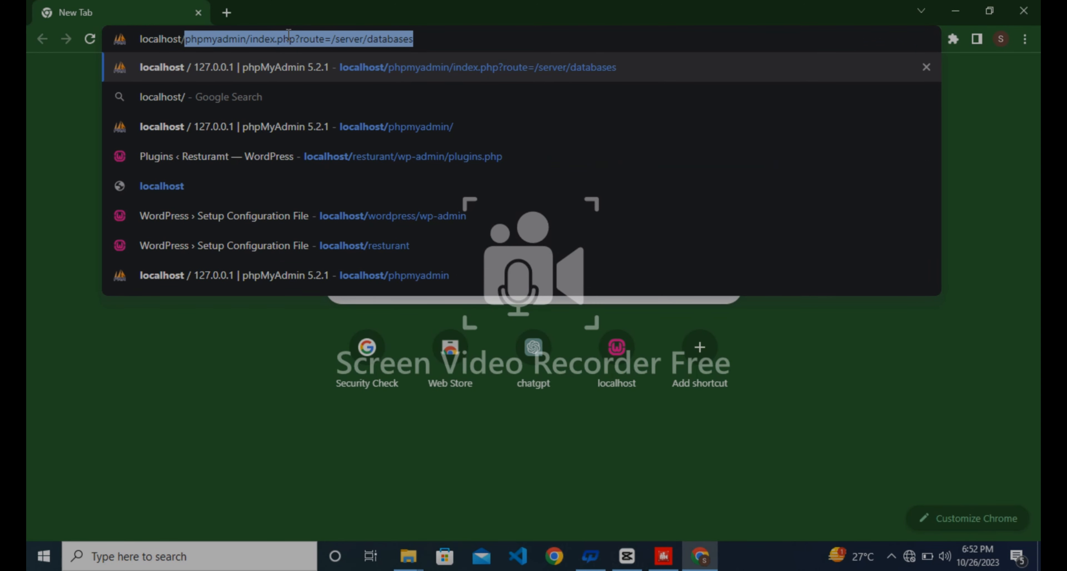
type("word")
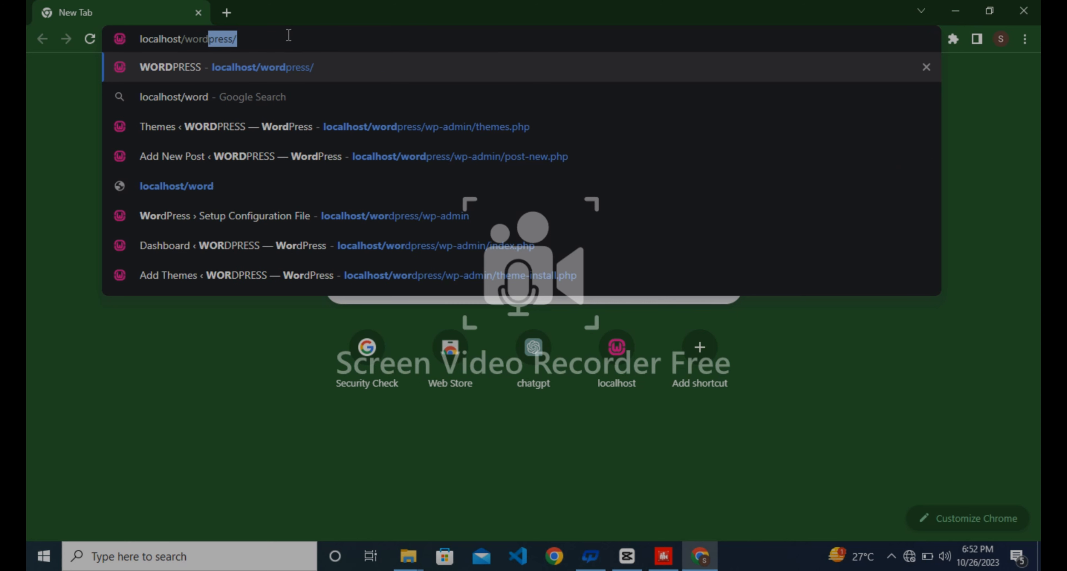
type("press")
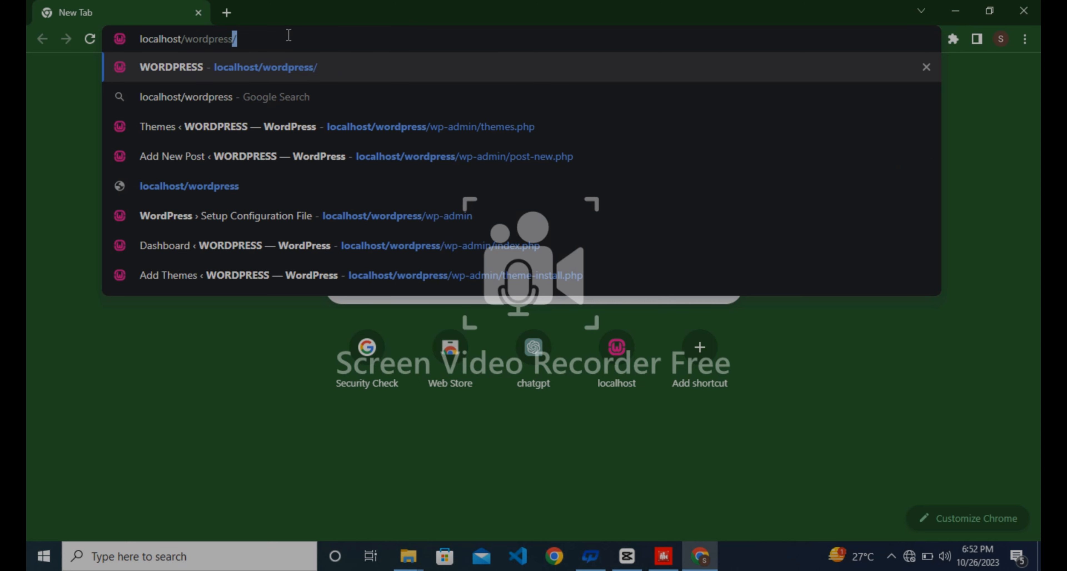
type("/")
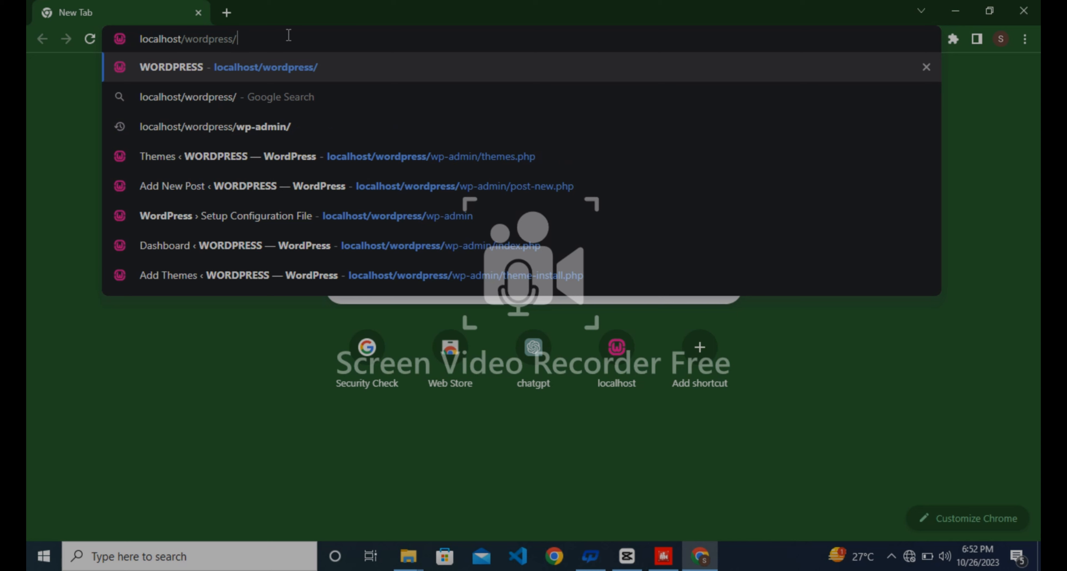
type("wp-")
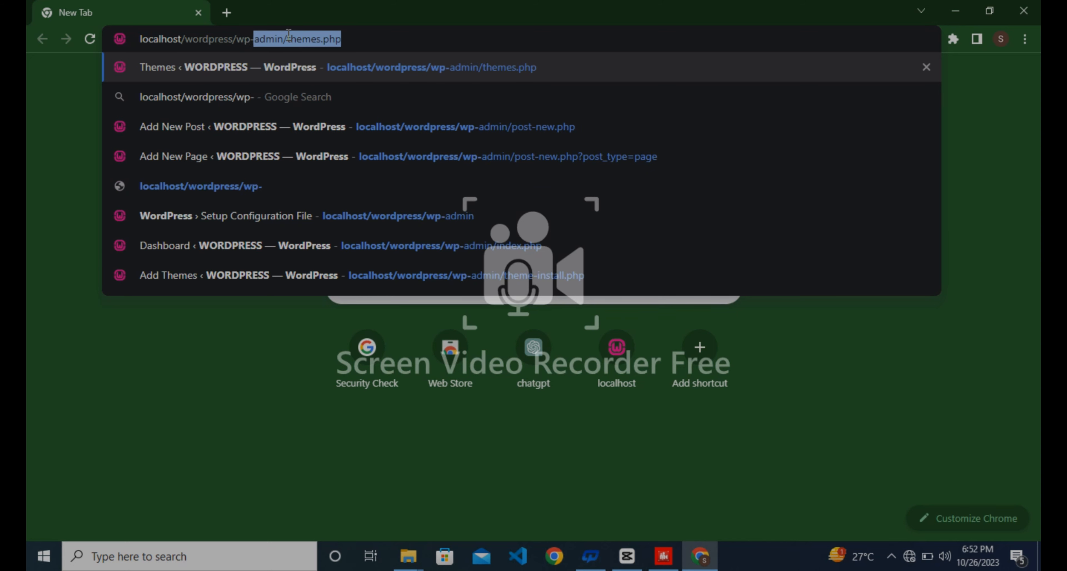
type("admin")
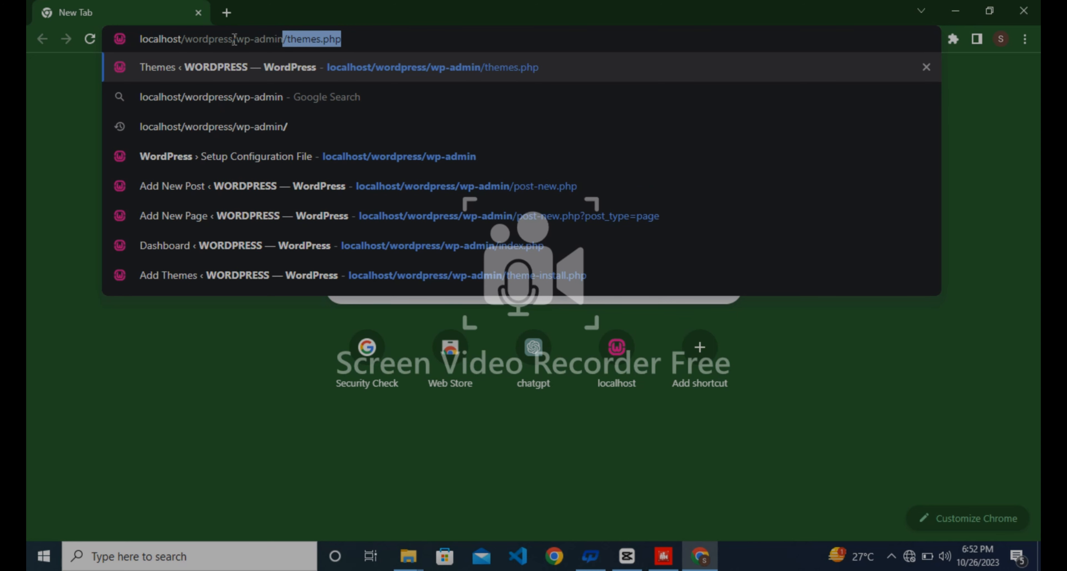
left_click_drag(235, 39, 187, 39)
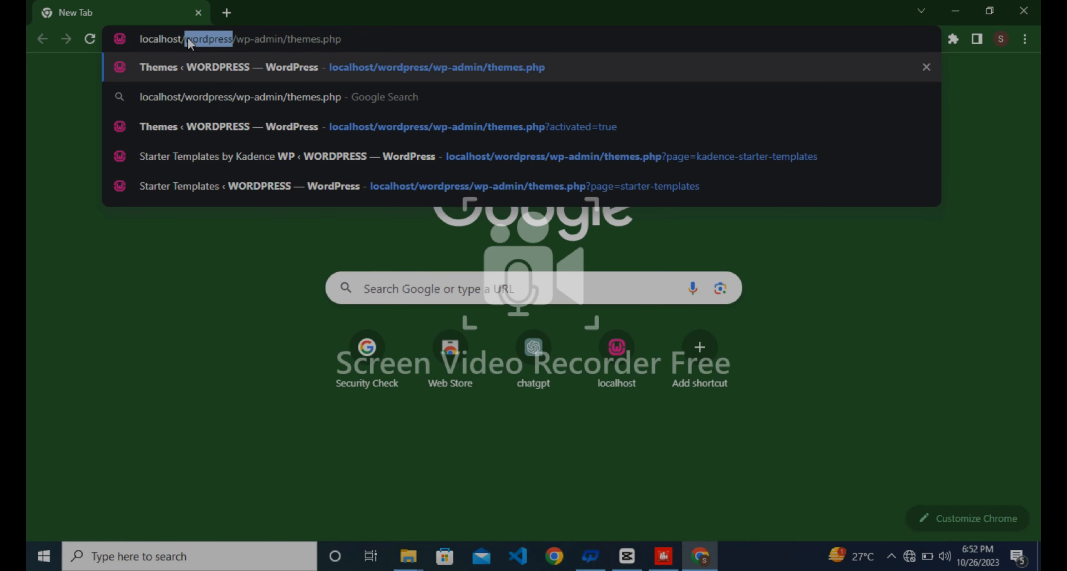
left_click(198, 38)
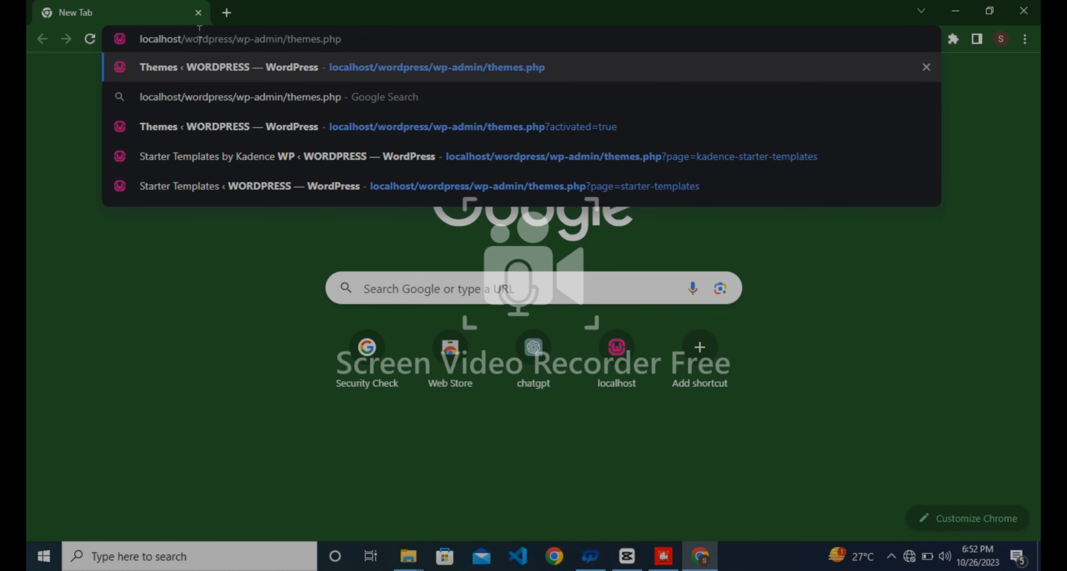
Check the htdocs folder, trim the address back to localhost/wordpress/wp-admin, and load it.
left_click(408, 555)
left_click(493, 513)
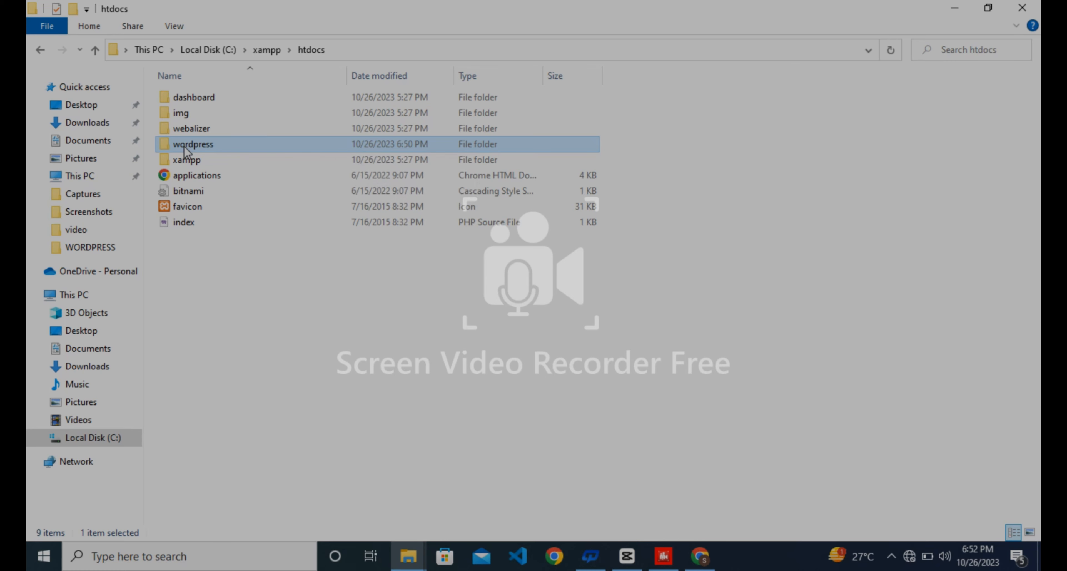
left_click(699, 555)
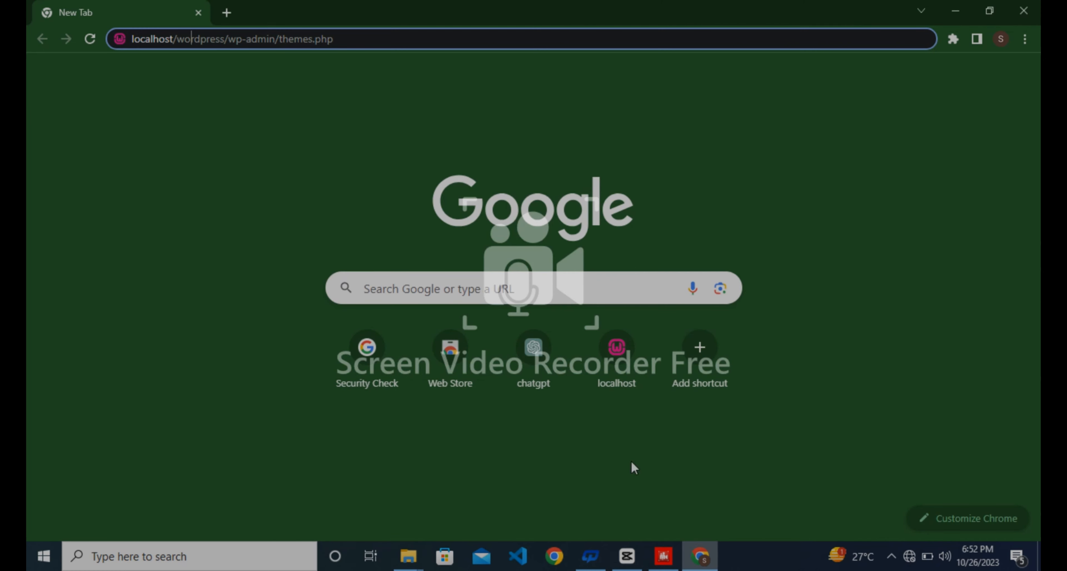
left_click(375, 39)
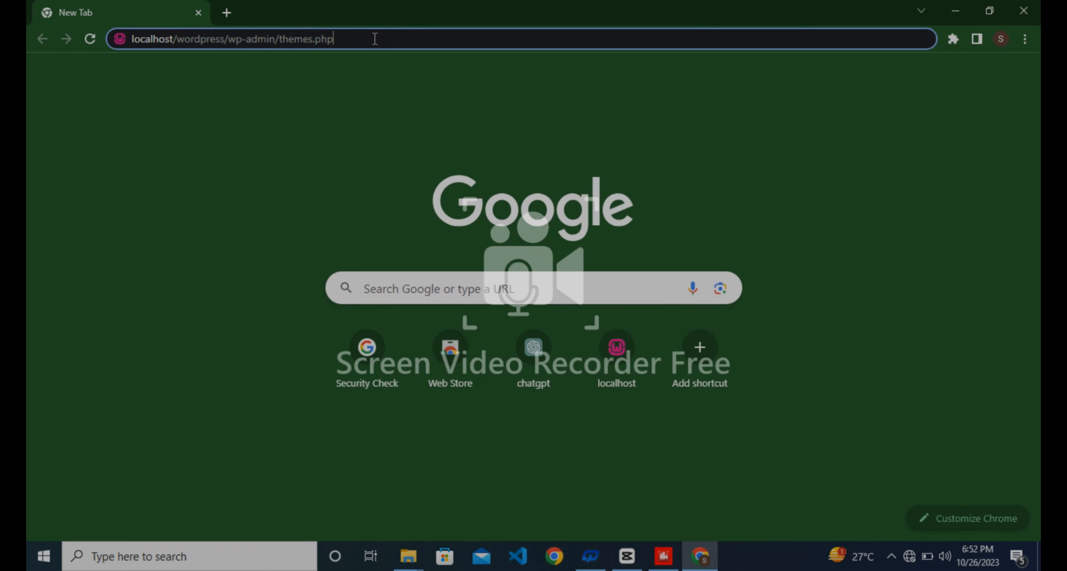
key("BackSpace")
key("BackSpace")
key("BackSpace")
key("BackSpace")
key("BackSpace")
key("BackSpace")
key("BackSpace")
key("BackSpace")
key("BackSpace")
key("BackSpace")
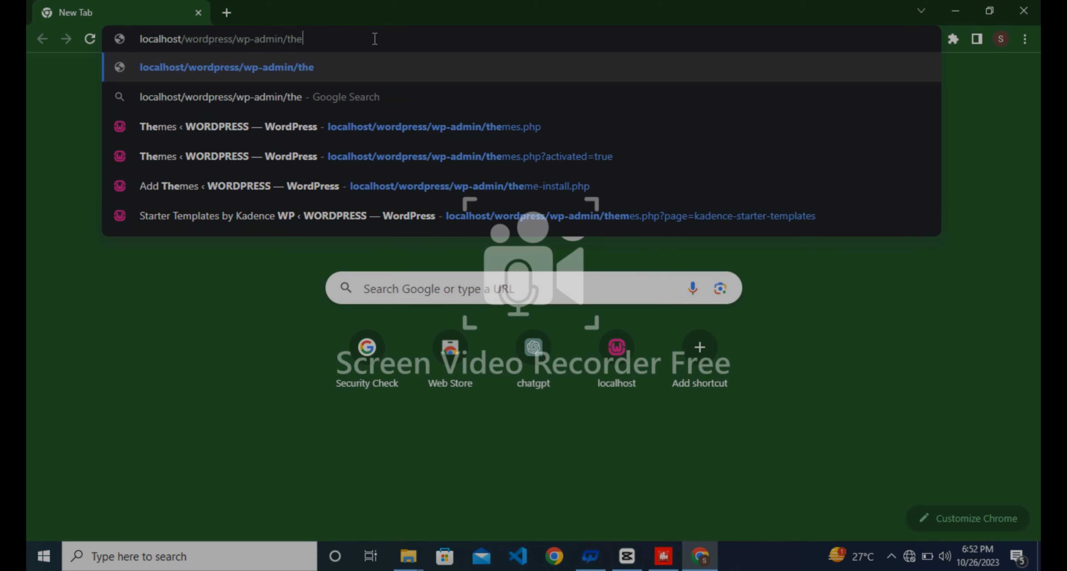
key("BackSpace")
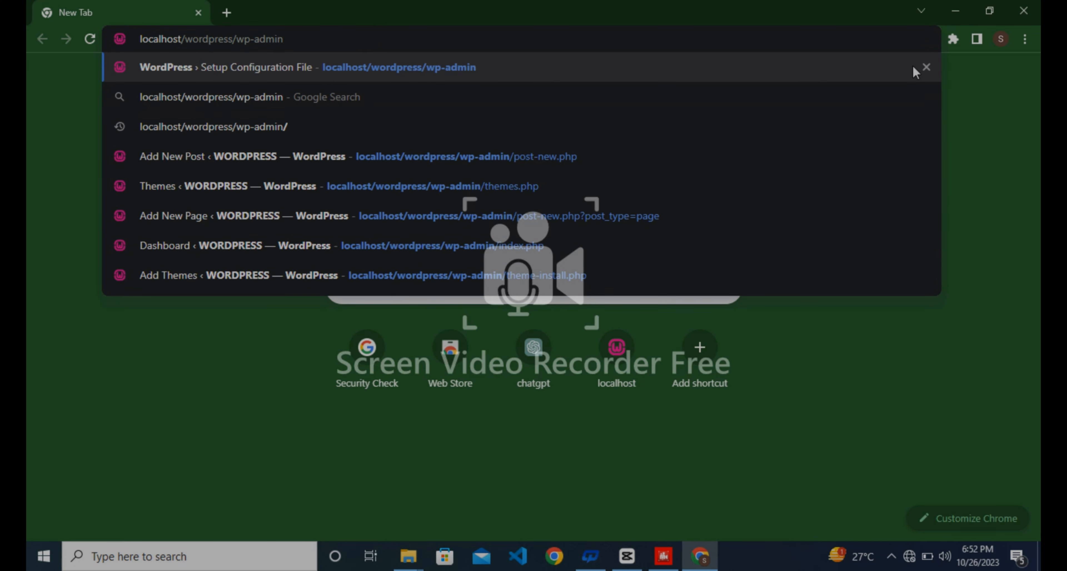
left_click(927, 67)
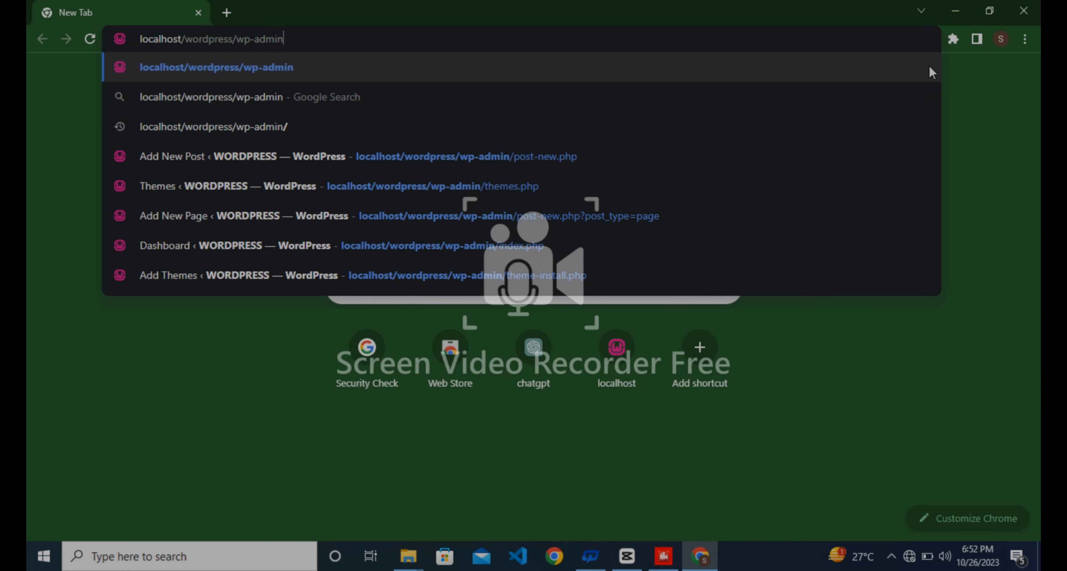
key("Return")
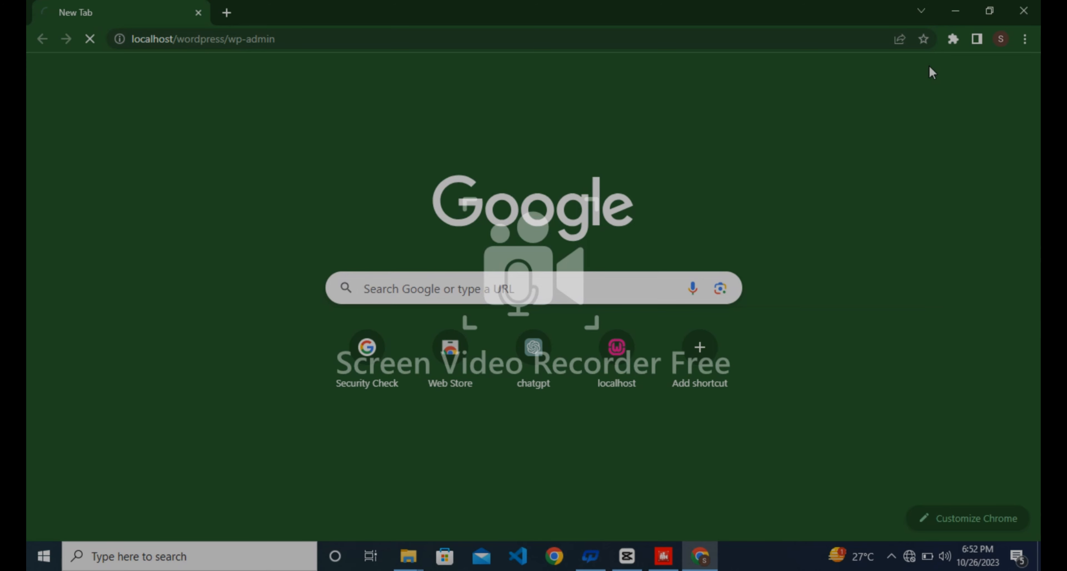
Continue past the WordPress Setup Configuration welcome page with 'Let's go!'.
left_click(527, 35)
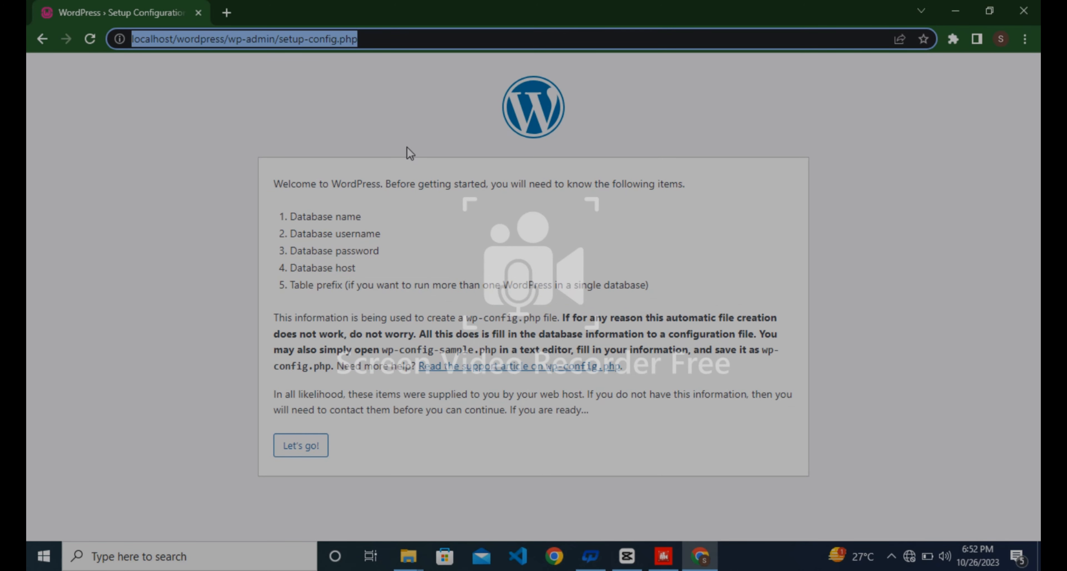
left_click(404, 125)
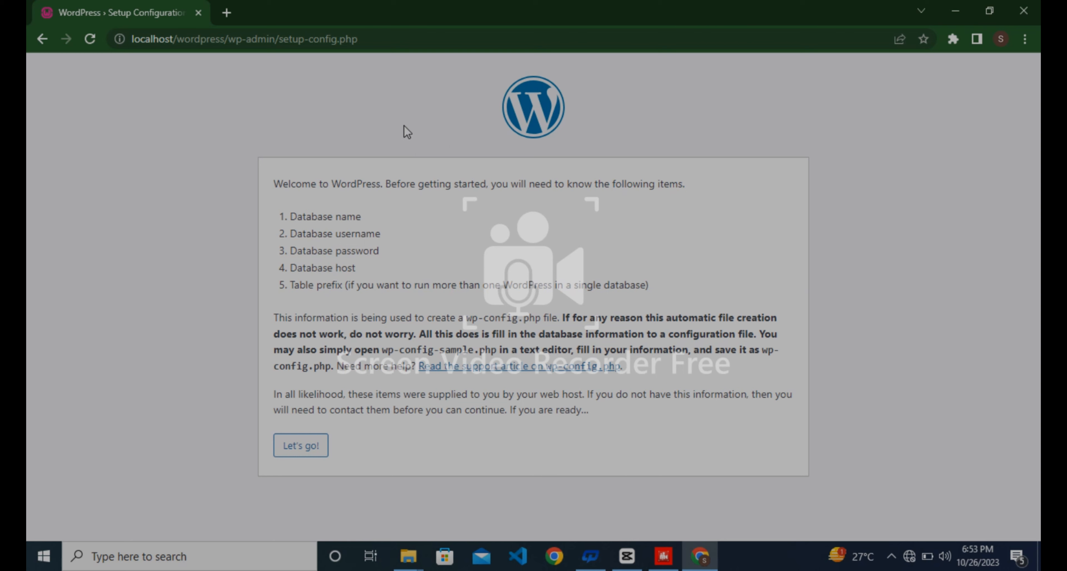
left_click(319, 447)
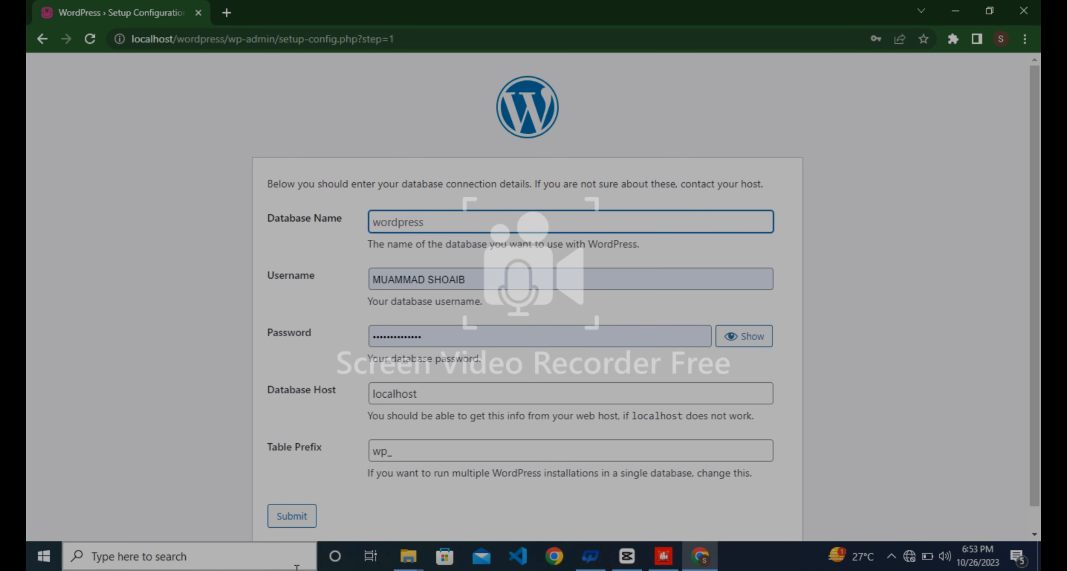
Launch XAMPP Control Panel from Windows search and open phpMyAdmin via the MySQL Admin button.
left_click(269, 563)
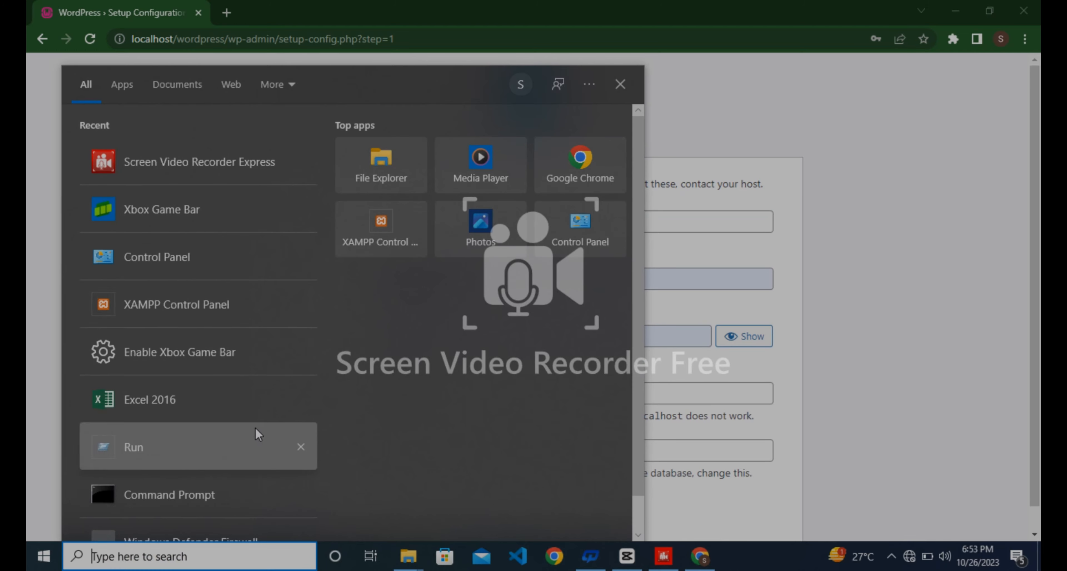
left_click(178, 298)
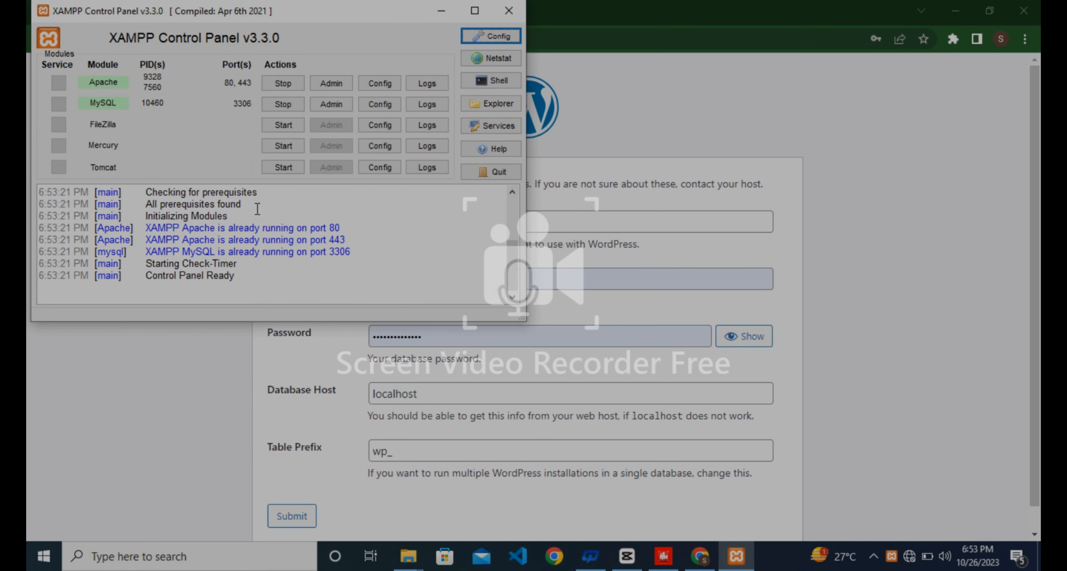
left_click(320, 107)
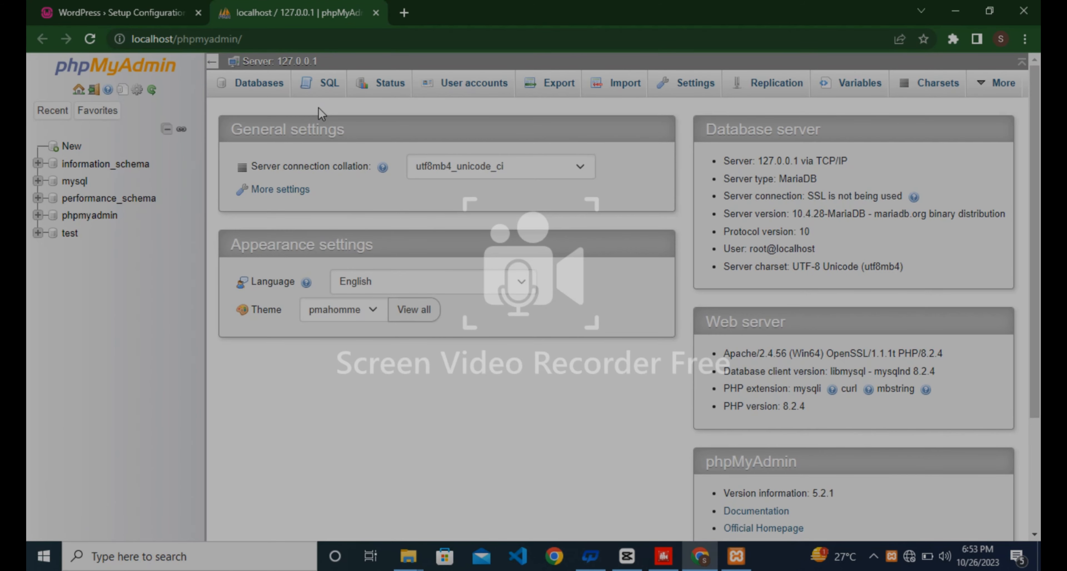
Create an empty database named 'wordpress' and show its Privileges page.
left_click(259, 85)
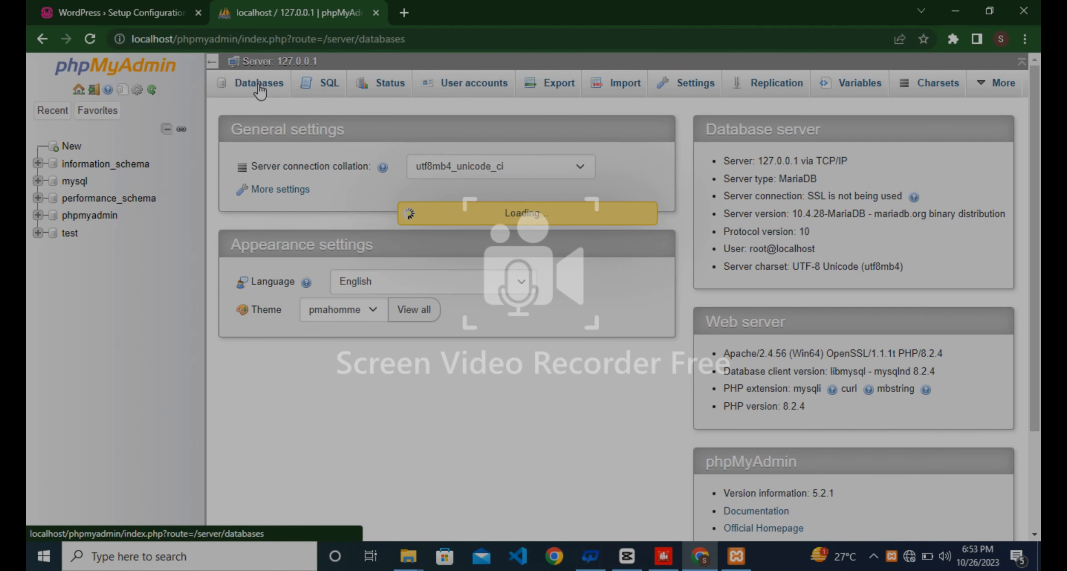
left_click(288, 207)
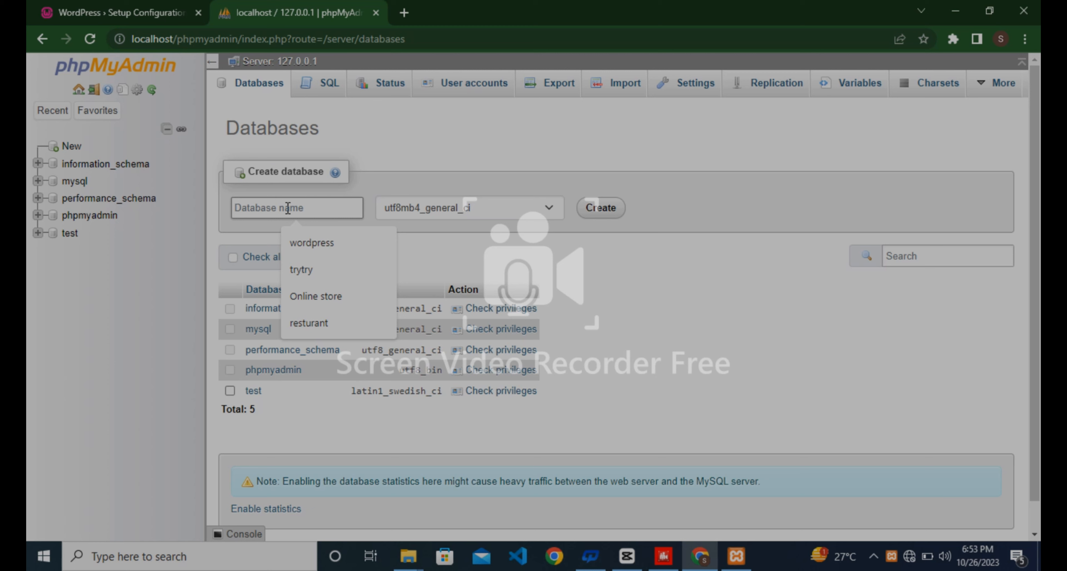
type("wordpr")
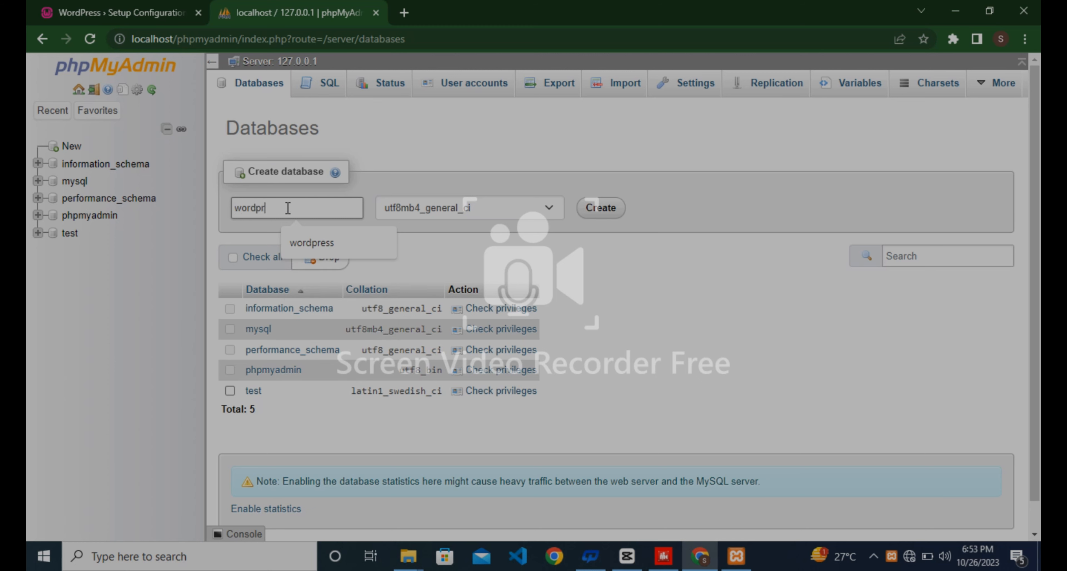
type("ess")
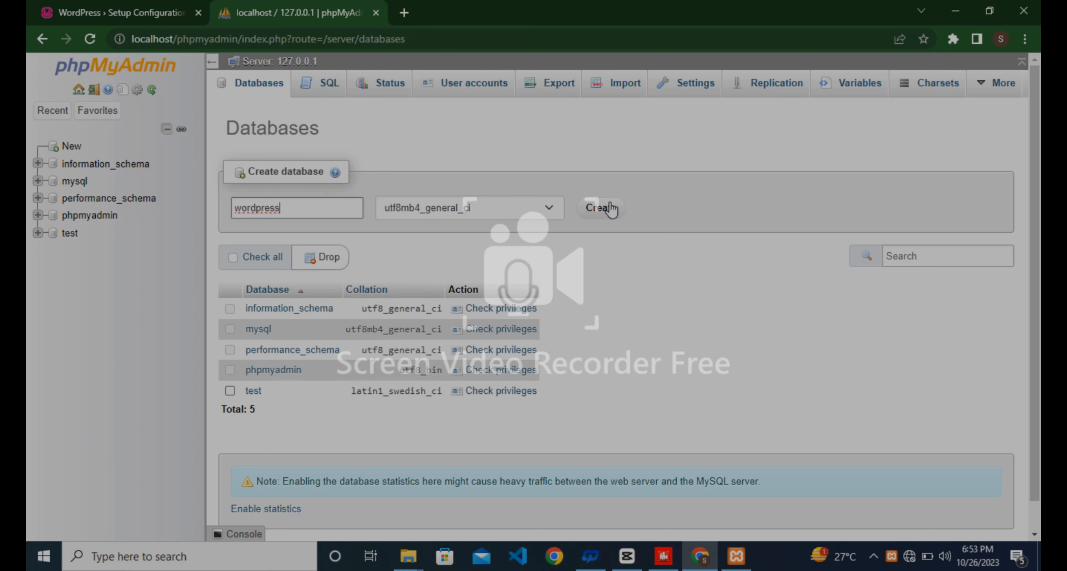
left_click(610, 206)
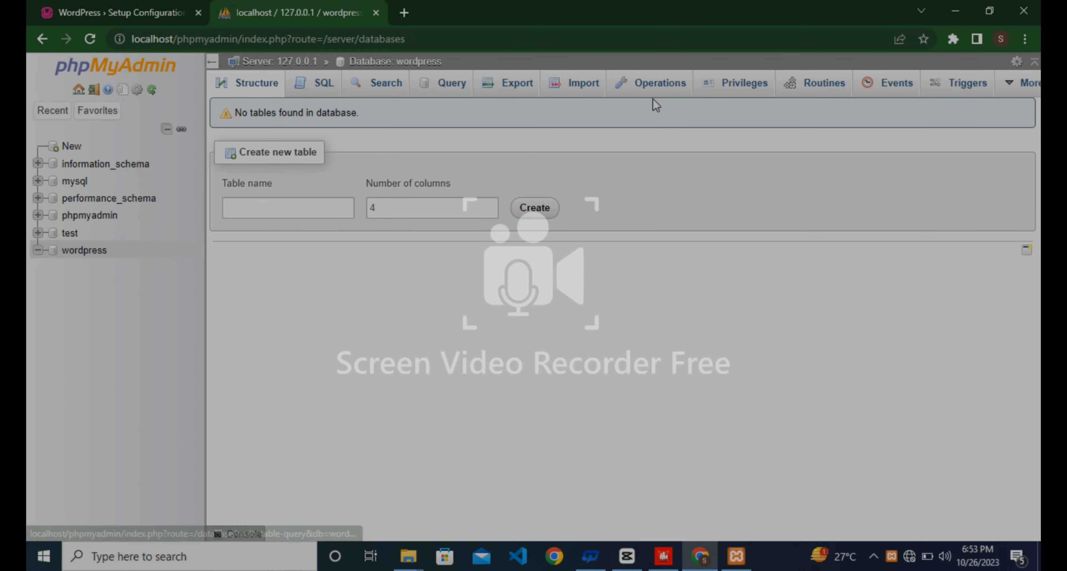
left_click(707, 89)
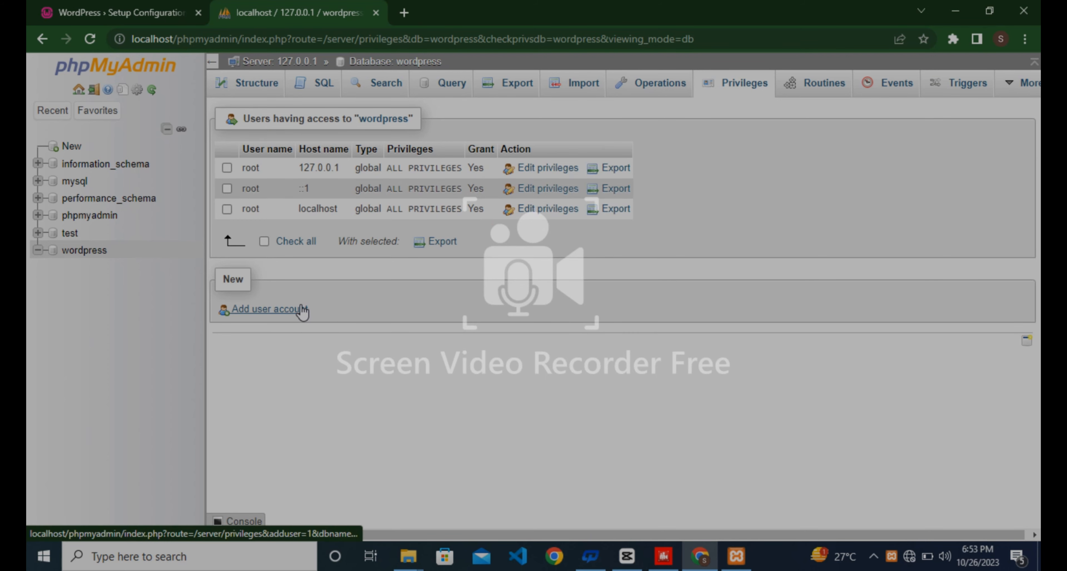
Start a new user account with host name Local and no password.
left_click(303, 310)
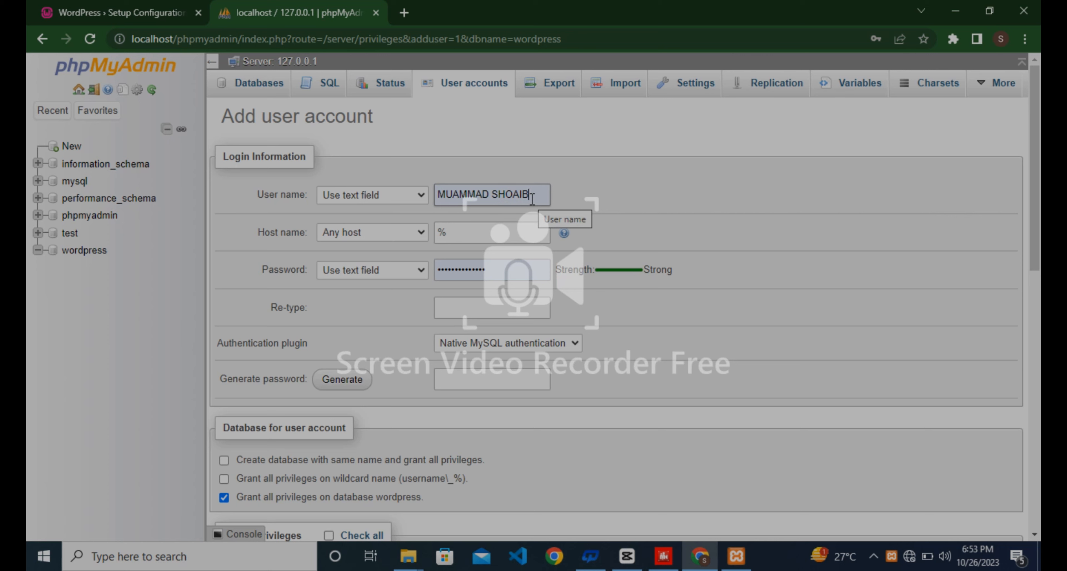
left_click(403, 234)
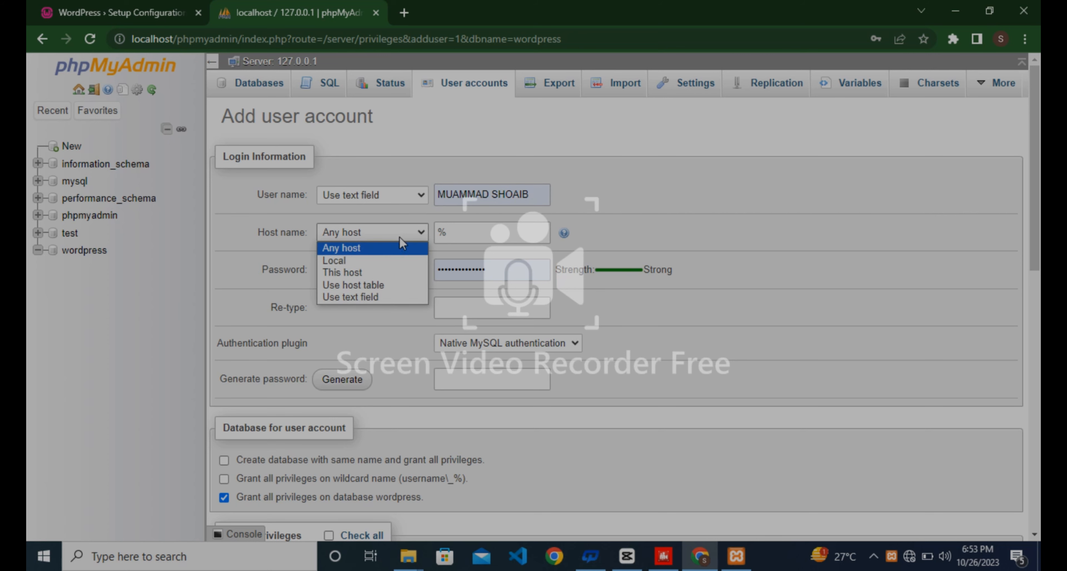
left_click(381, 261)
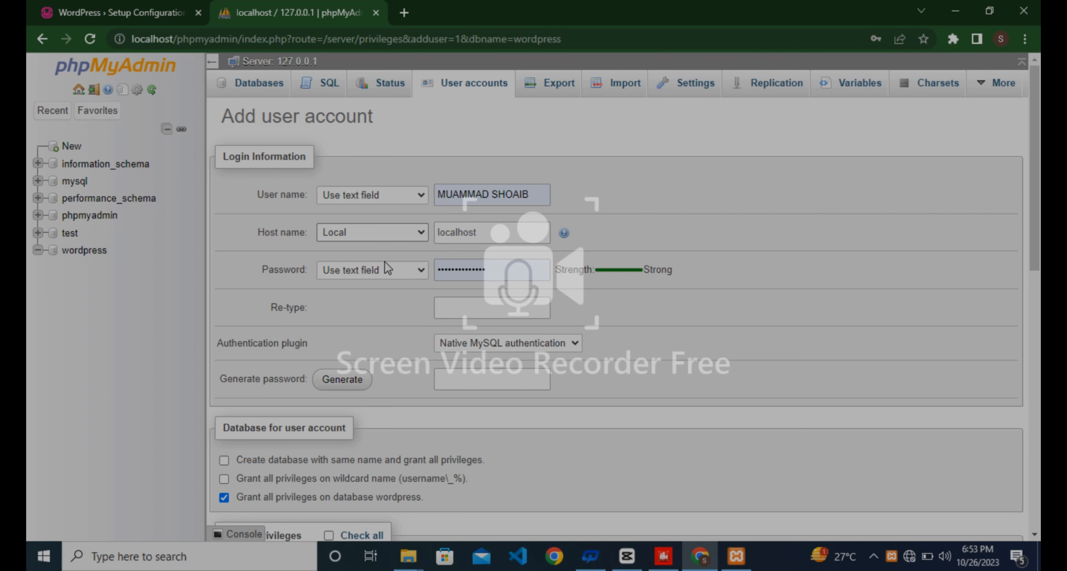
left_click(389, 266)
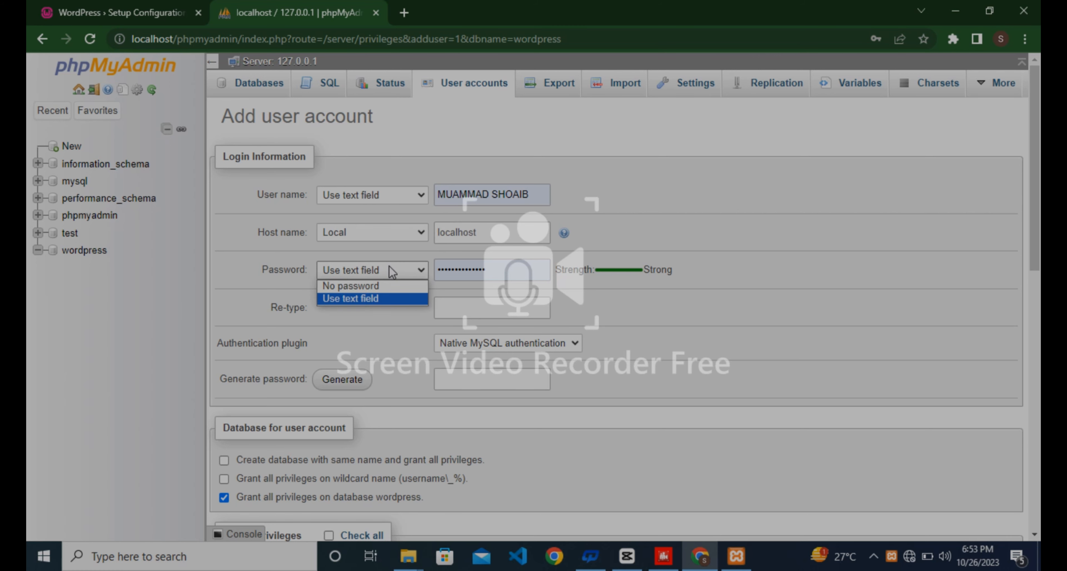
left_click(379, 285)
scroll(721, 533, "down", 2)
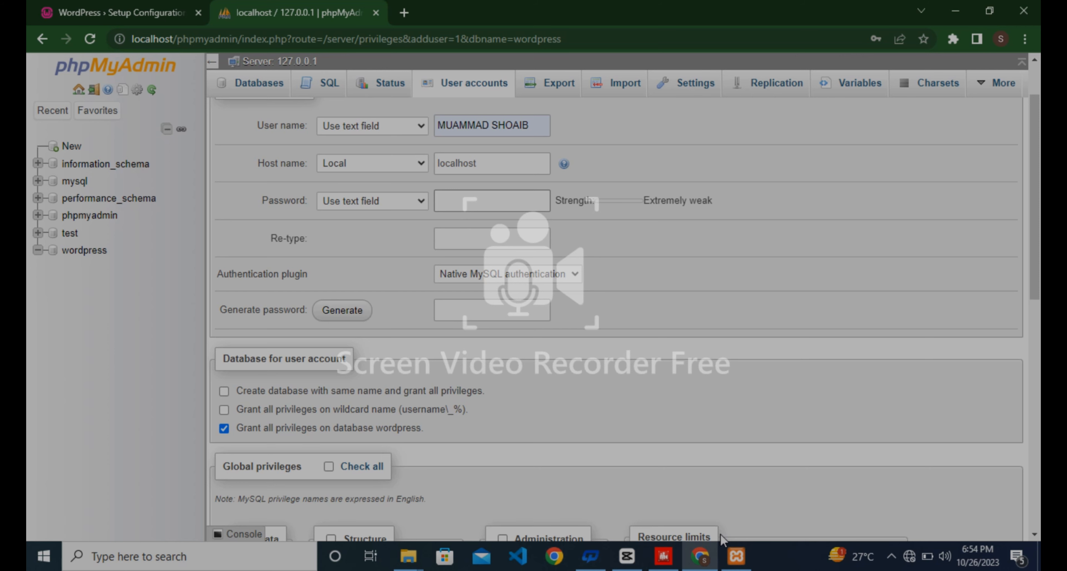
key("Down")
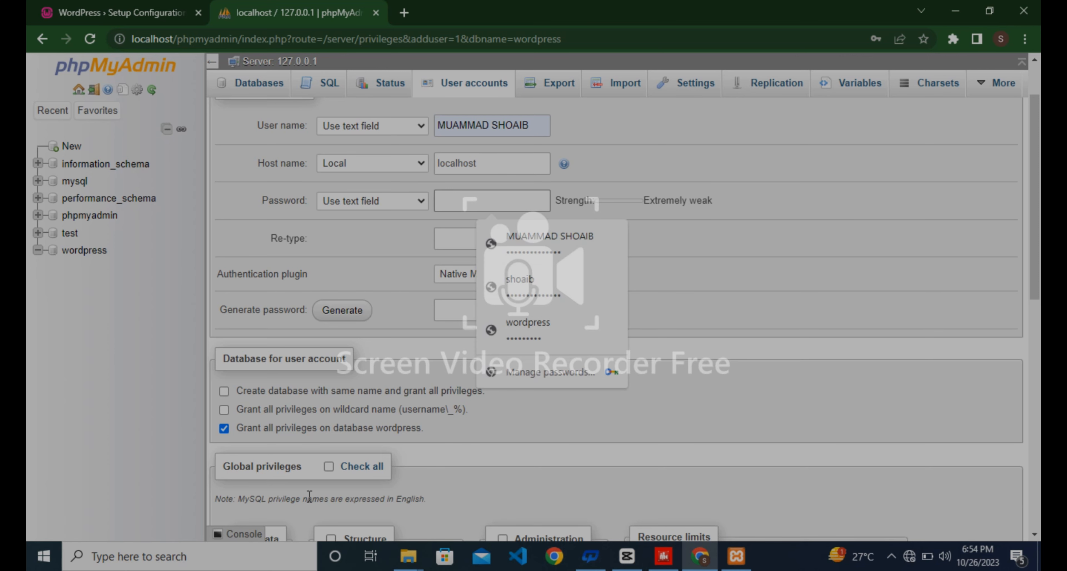
scroll(309, 495, "down", 3)
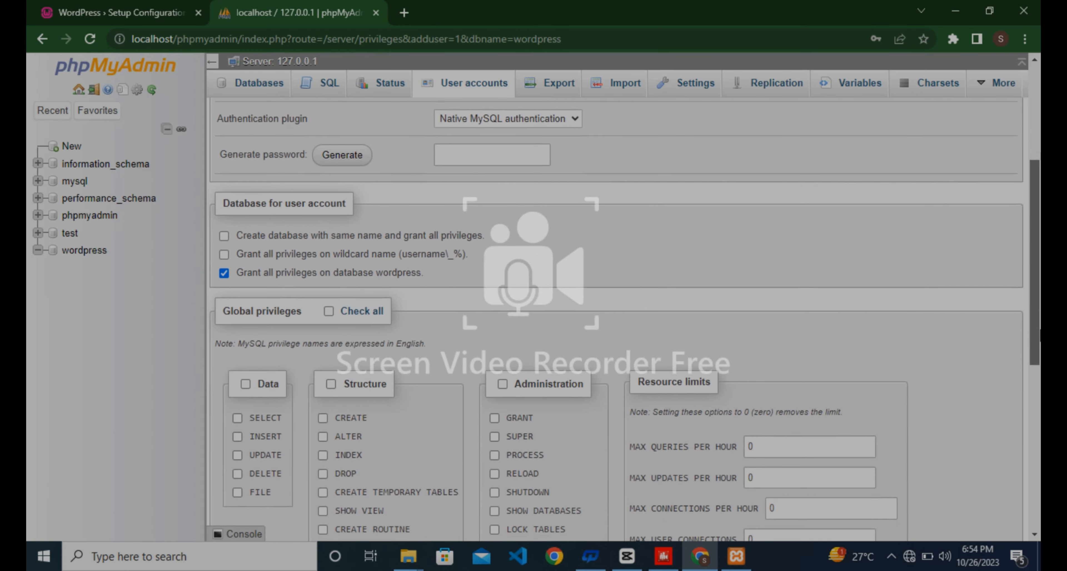
left_click_drag(1040, 329, 1030, 368)
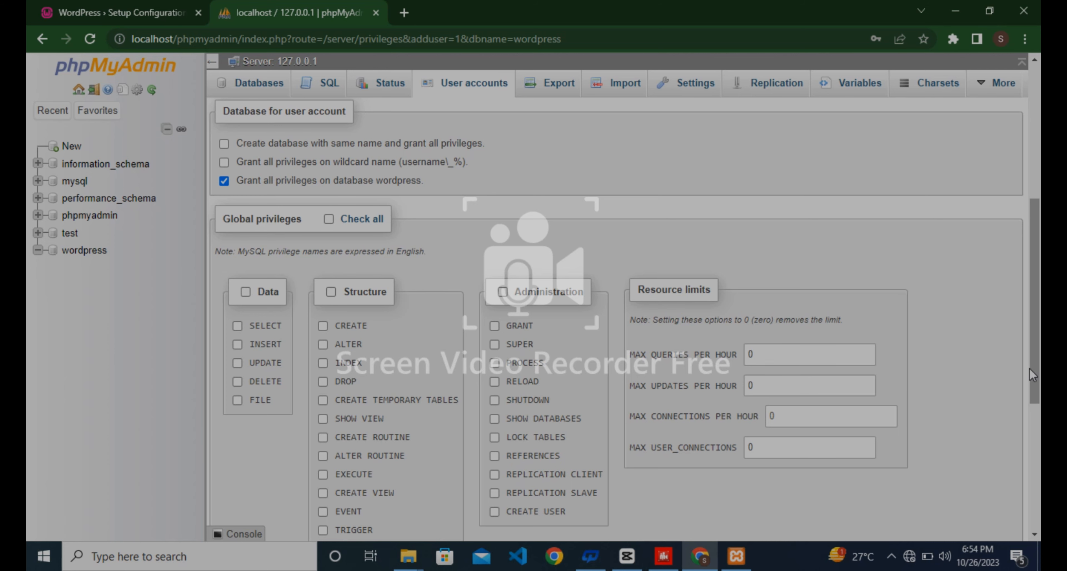
Grant the new user all global privileges and create the account.
left_click(328, 218)
scroll(328, 220, "down", 7)
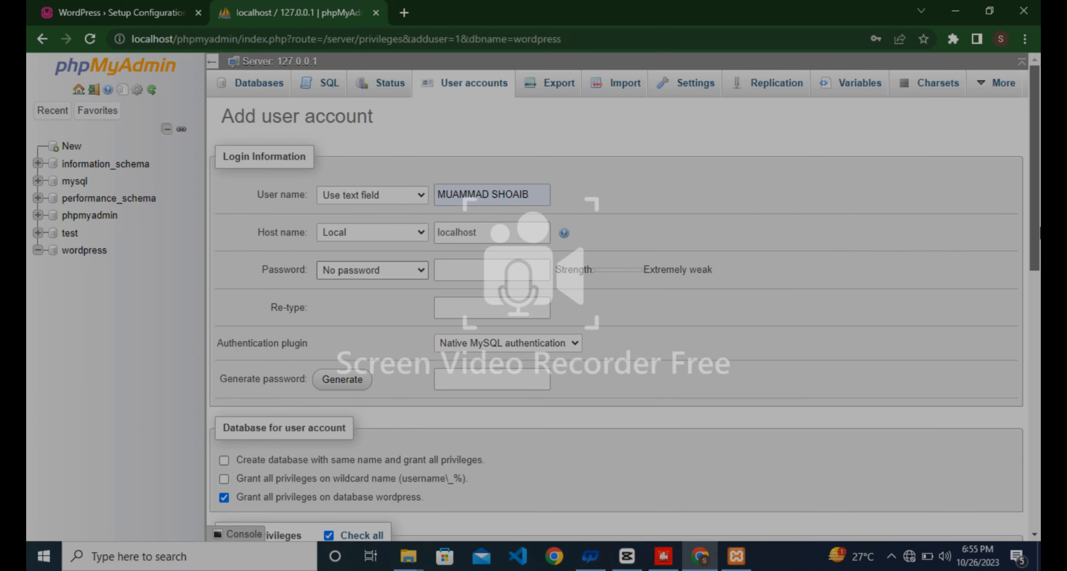
left_click_drag(1039, 259, 1039, 517)
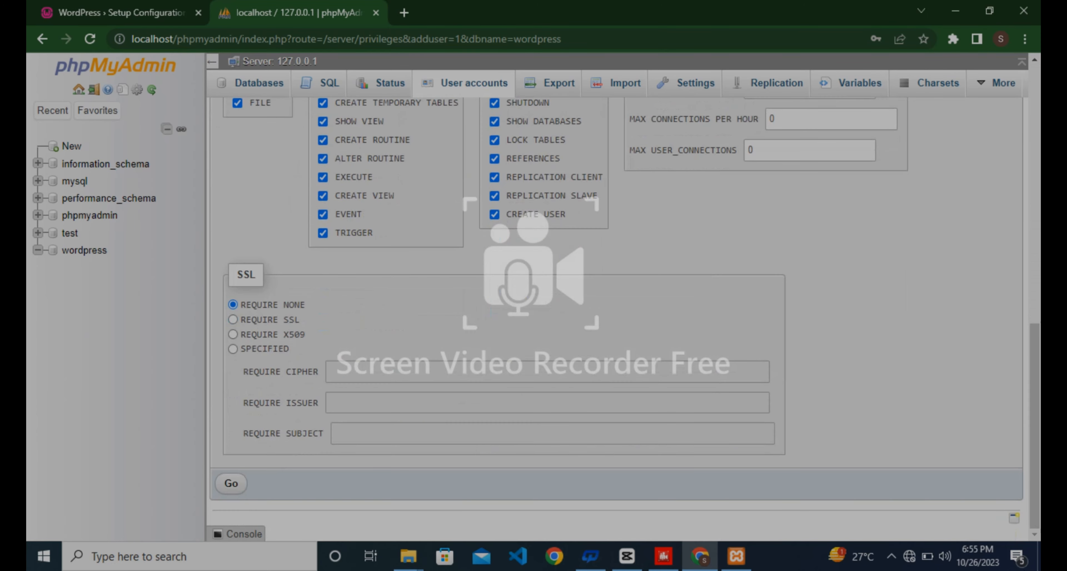
left_click(230, 485)
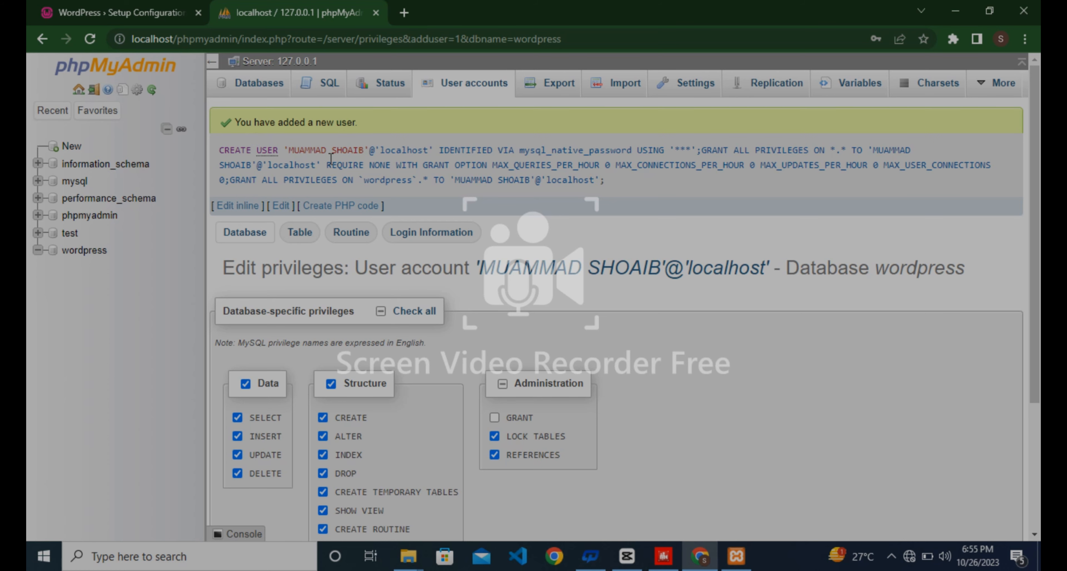
Enter database name 'wordpress', clear the autofilled password, and submit the WordPress connection details.
left_click(142, 7)
left_click(411, 225)
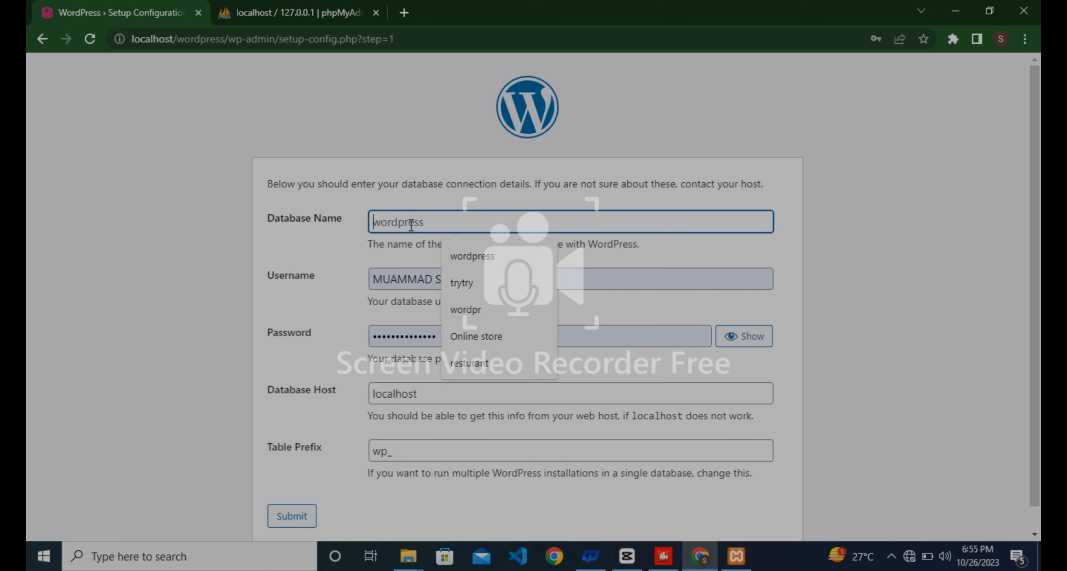
left_click(452, 250)
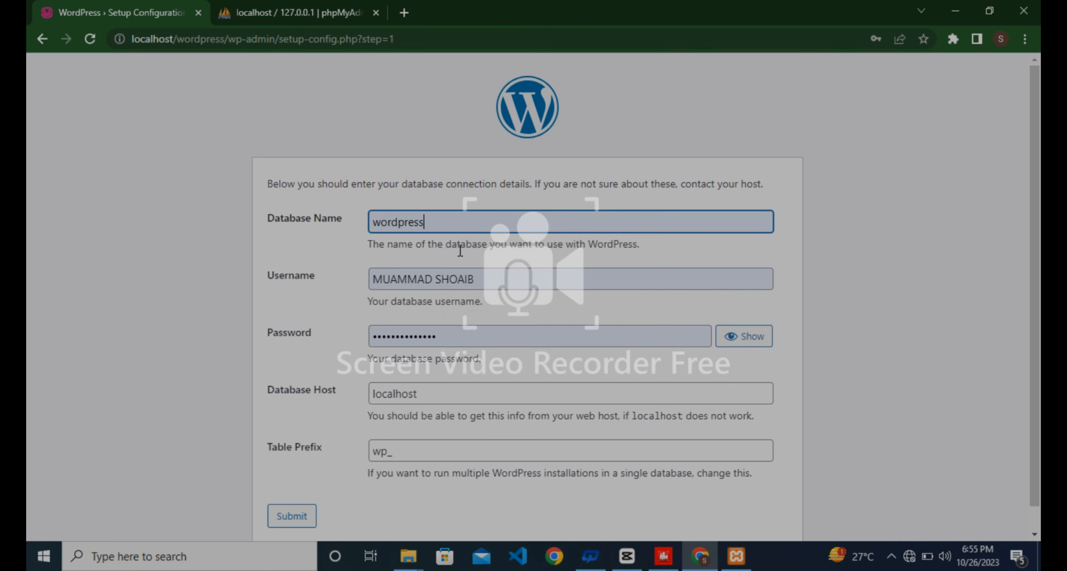
left_click(495, 285)
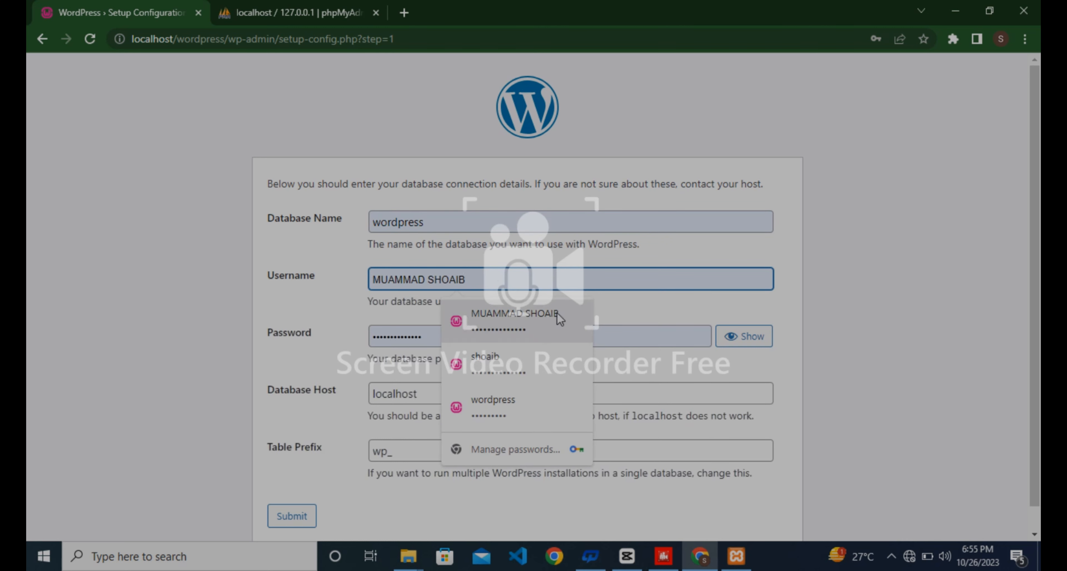
left_click(659, 342)
key("BackSpace")
key("BackSpace")
key("BackSpace")
key("BackSpace")
key("BackSpace")
key("BackSpace")
key("BackSpace")
key("BackSpace")
key("BackSpace")
key("BackSpace")
key("BackSpace")
key("BackSpace")
key("BackSpace")
key("BackSpace")
key("BackSpace")
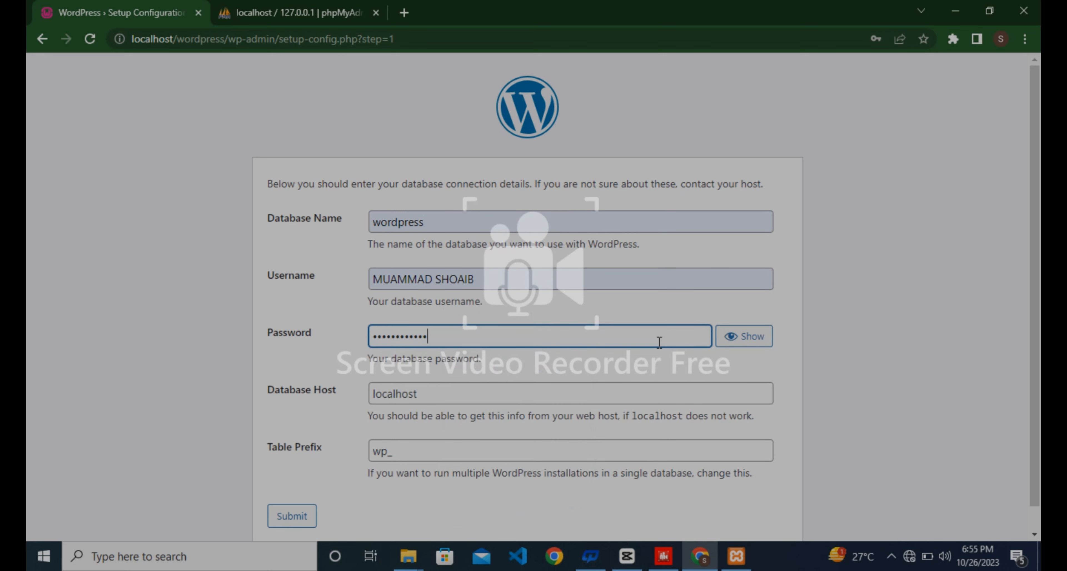
left_click(312, 402)
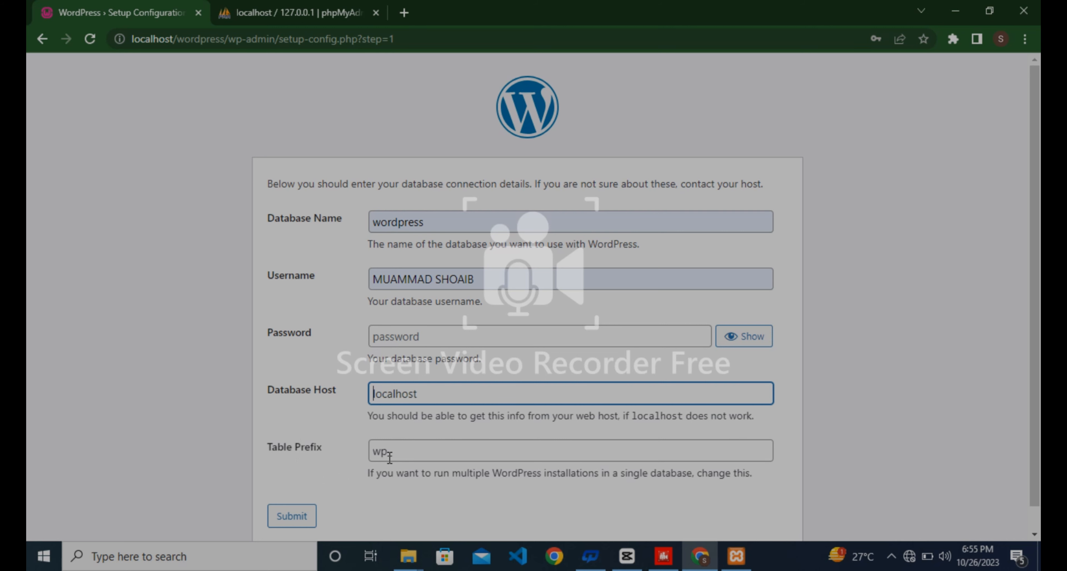
left_click(305, 517)
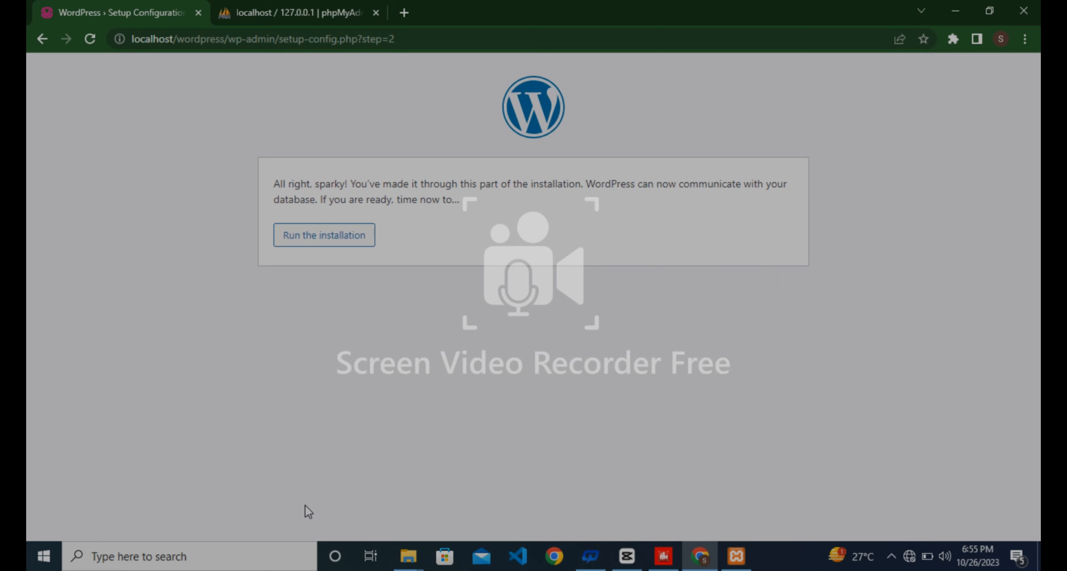
Fill in site title 'test site', the saved admin e-mail and an admin password, confirming weak password use.
left_click(341, 245)
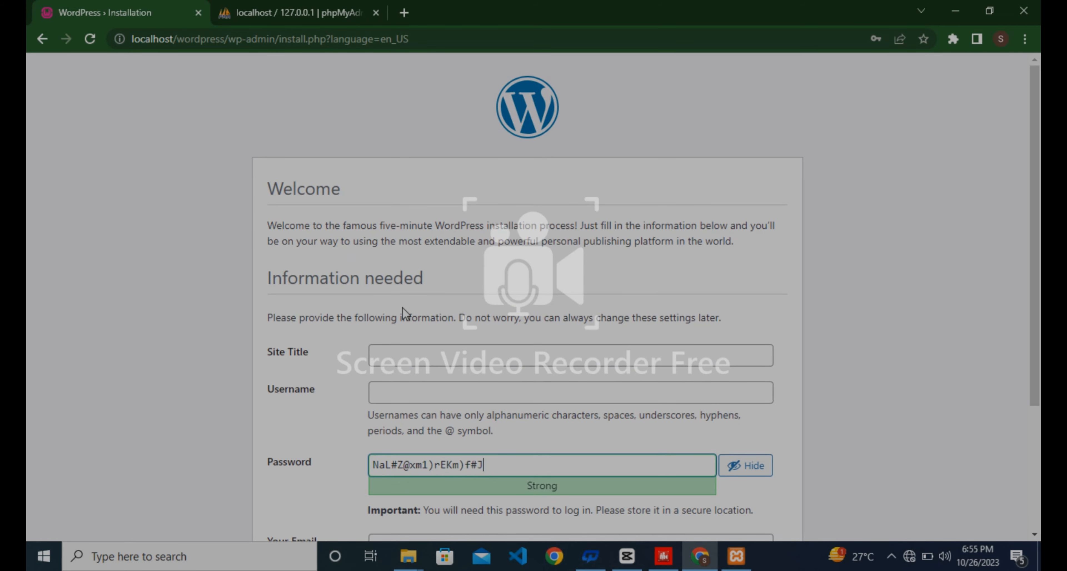
left_click(438, 364)
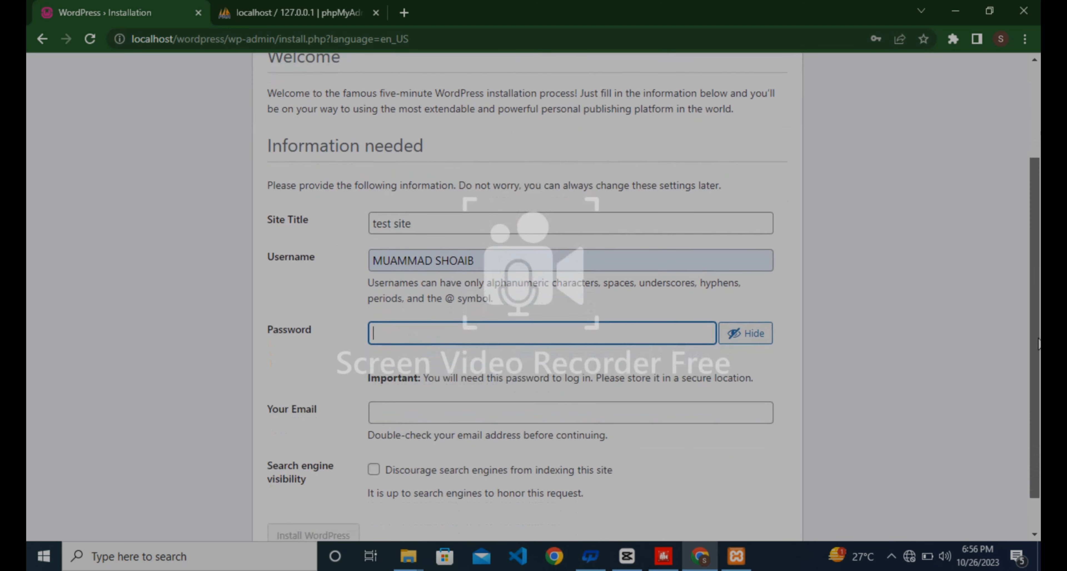
scroll(806, 341, "down", 2)
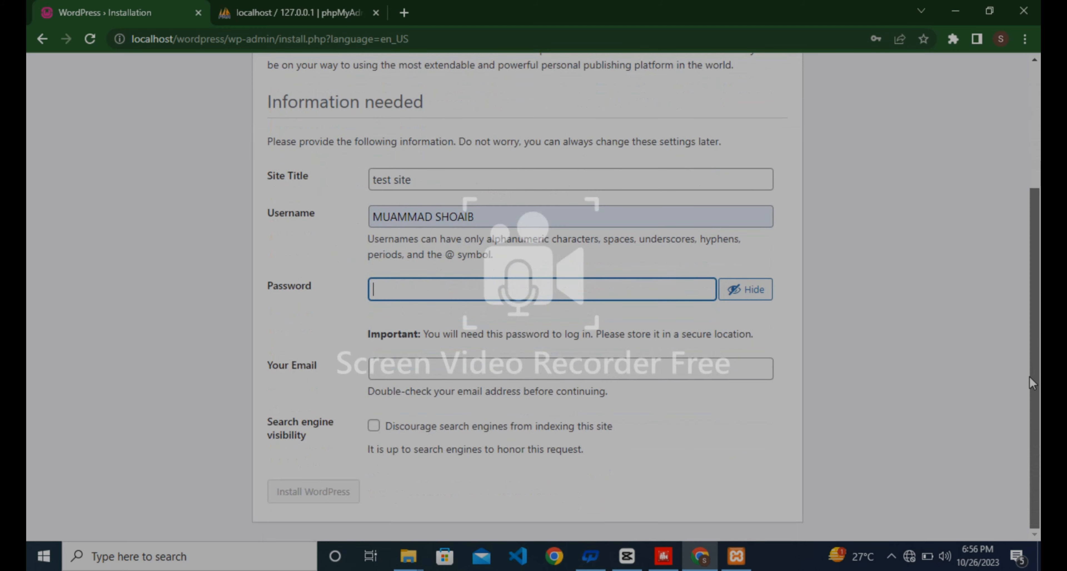
left_click(656, 373)
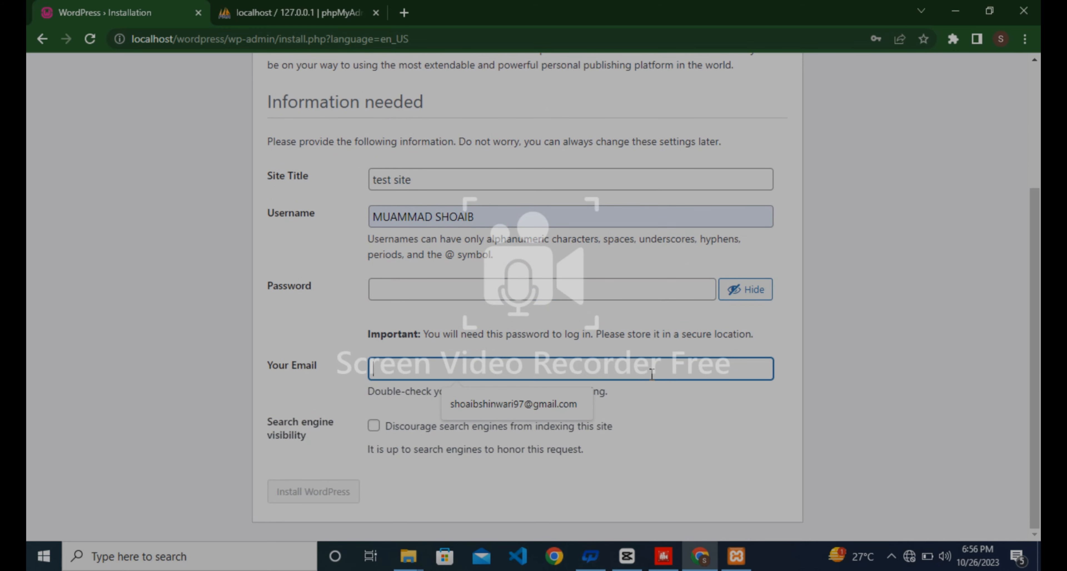
left_click(580, 398)
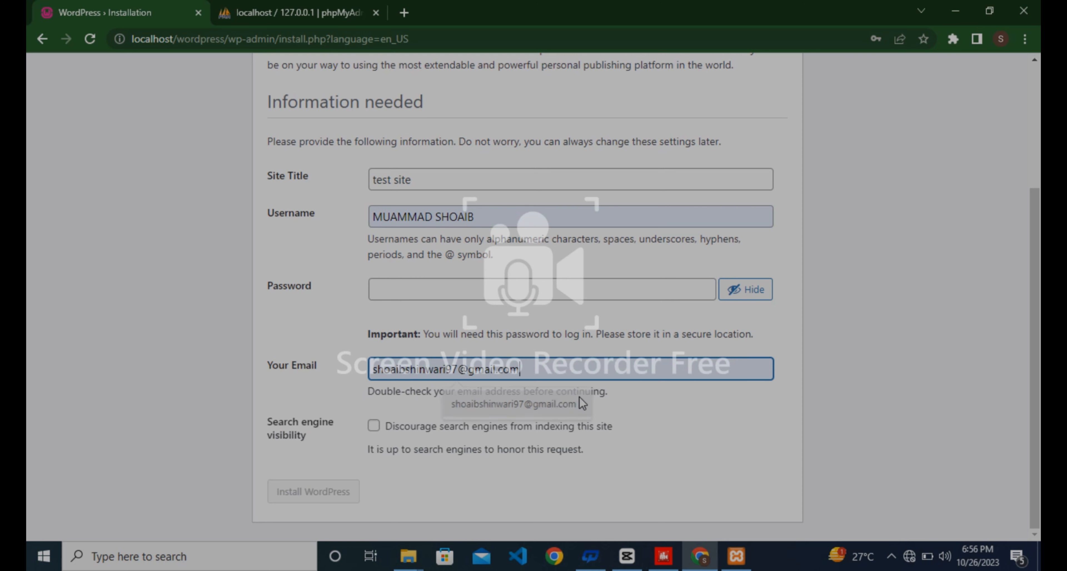
left_click(490, 296)
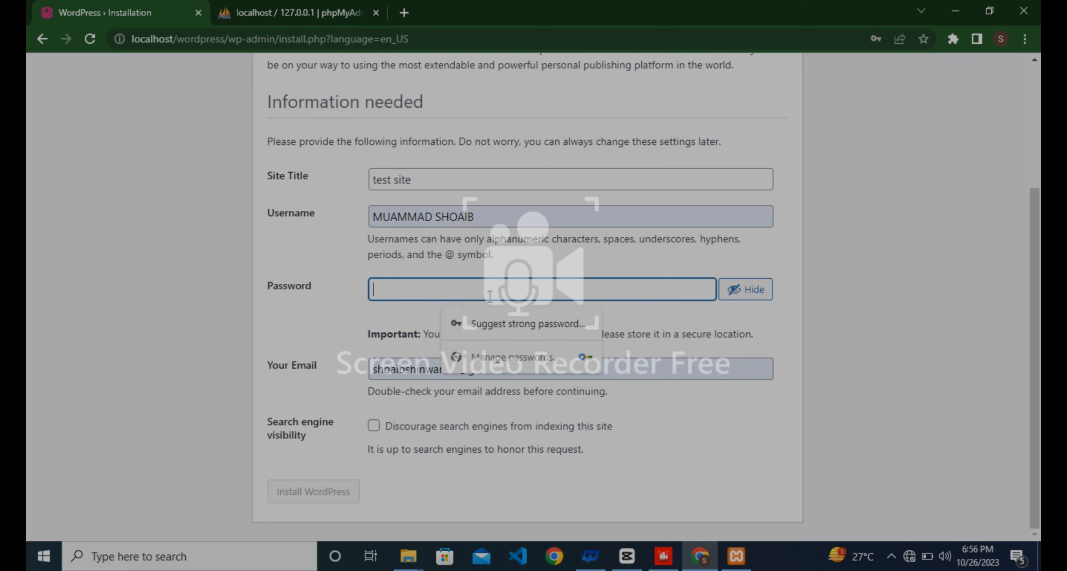
type("wor")
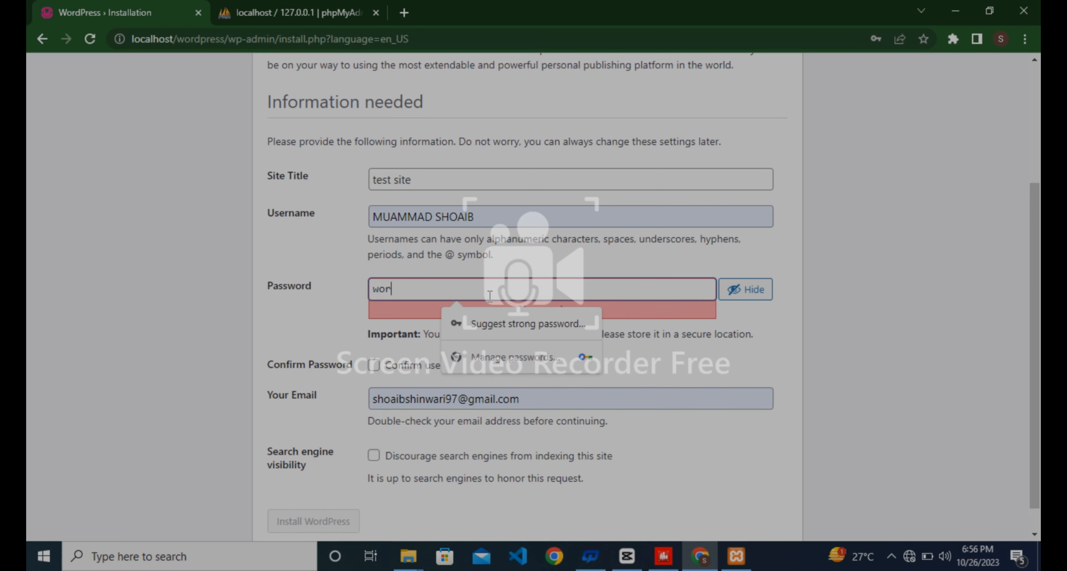
type("dpress")
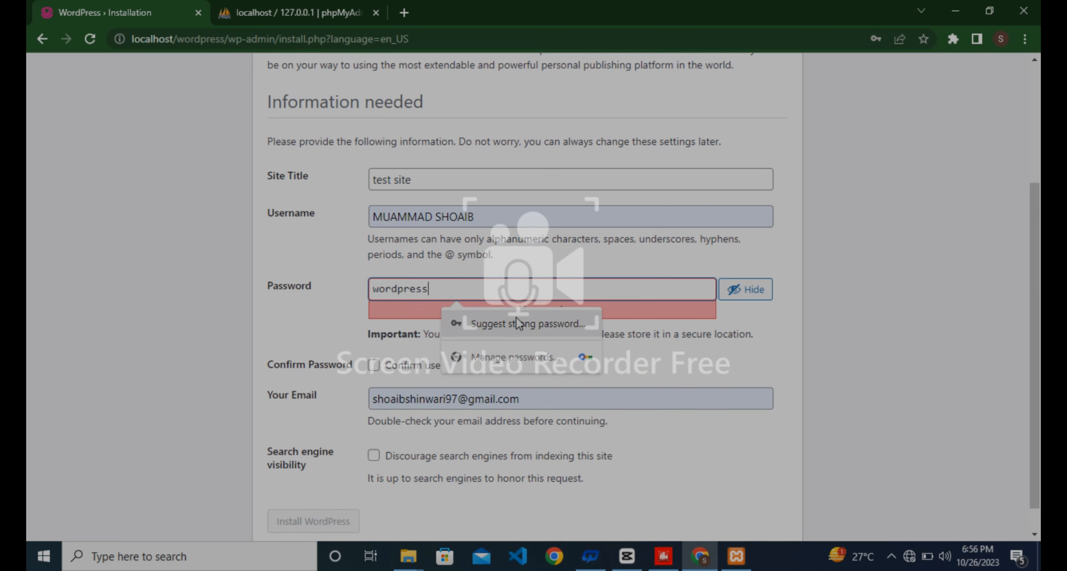
type("123")
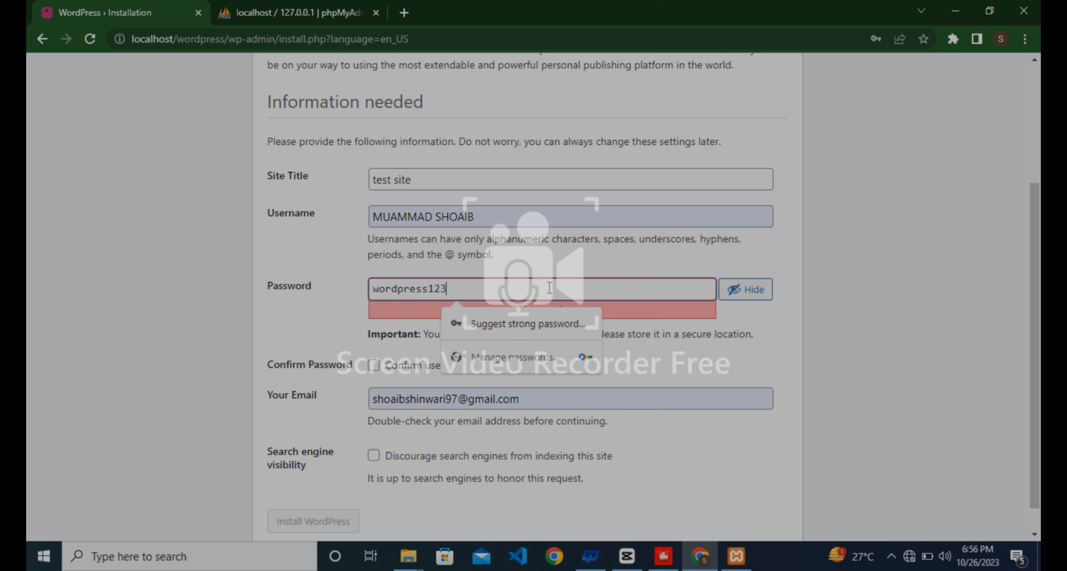
type("4")
left_click(374, 366)
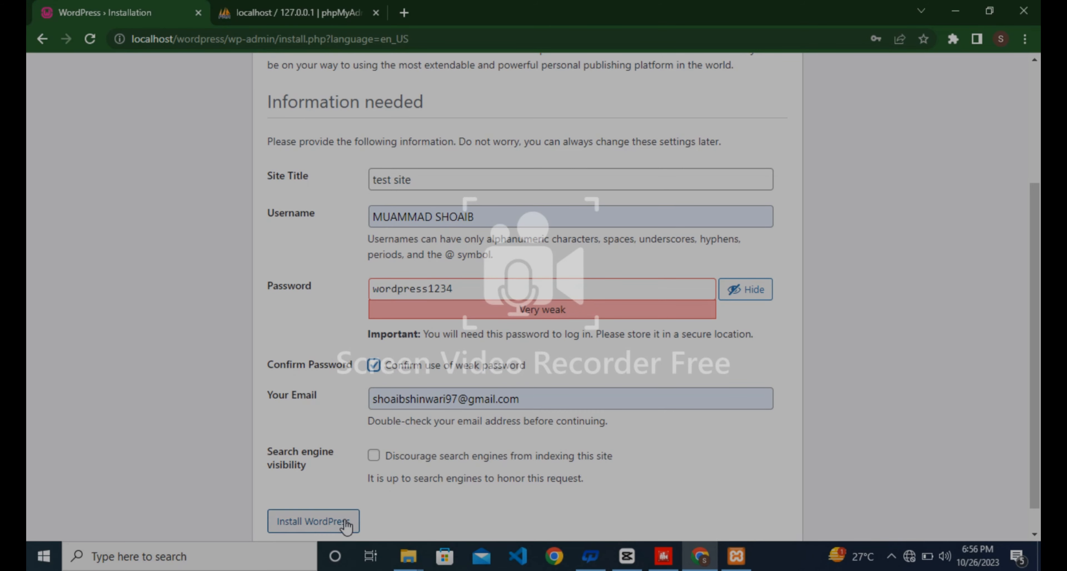
Install WordPress, update Chrome's saved password, and go to the login page.
left_click(346, 523)
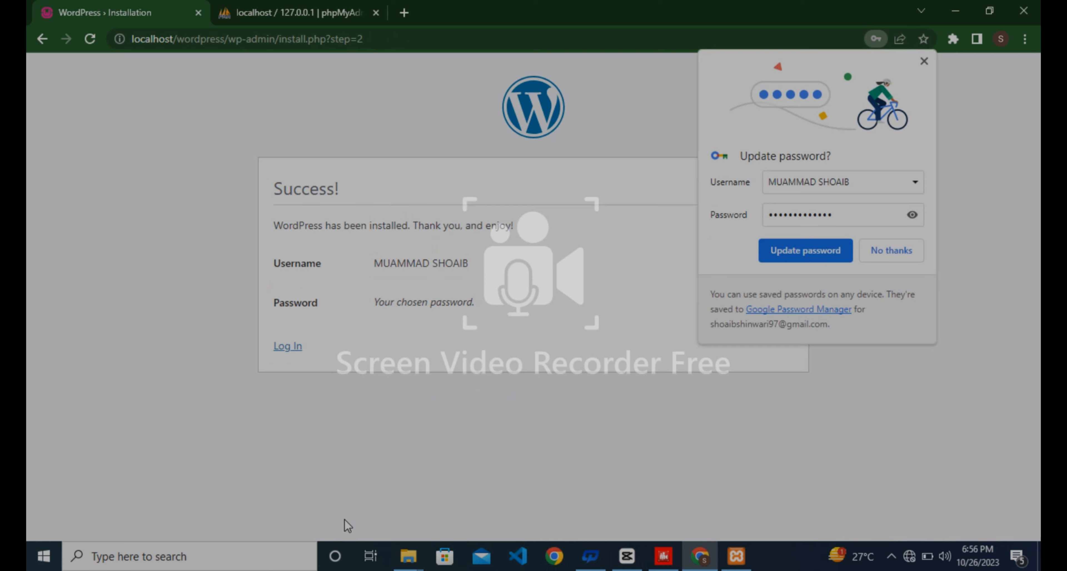
left_click(776, 250)
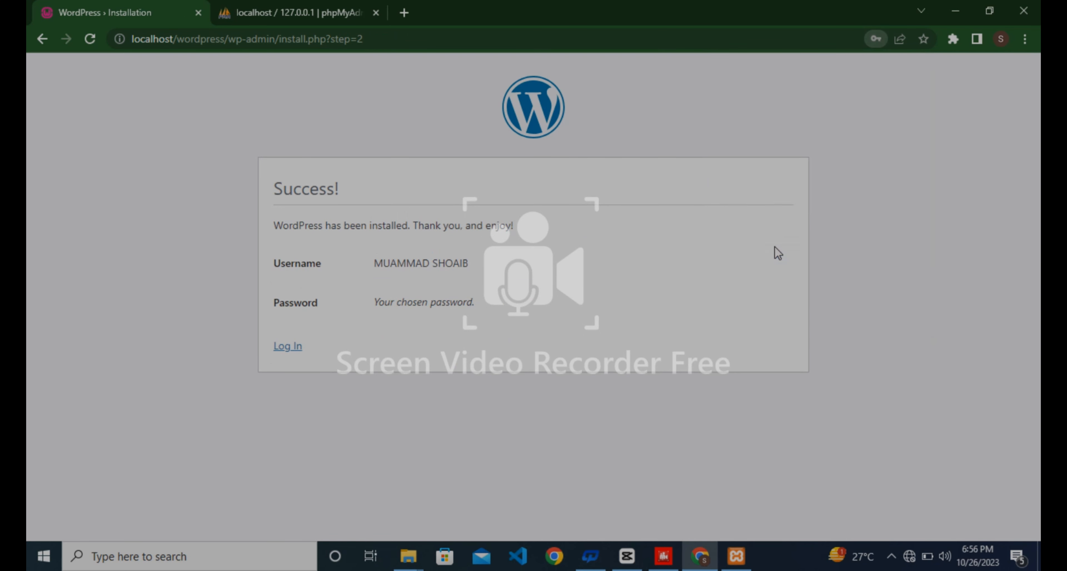
left_click(292, 350)
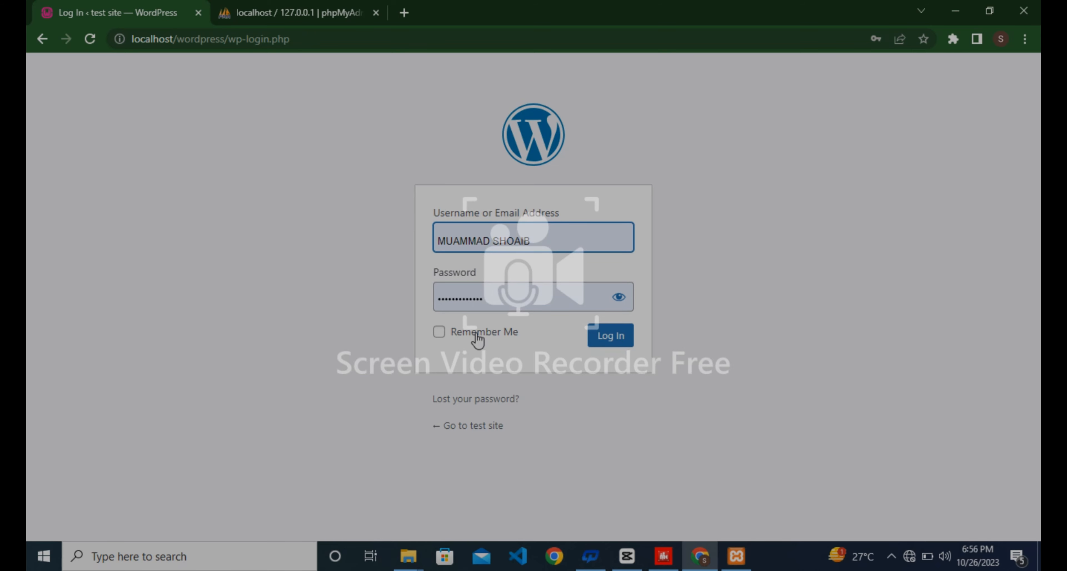
Log in to the dashboard with Remember Me ticked, then close the Dashboard tab.
left_click(444, 331)
left_click(612, 339)
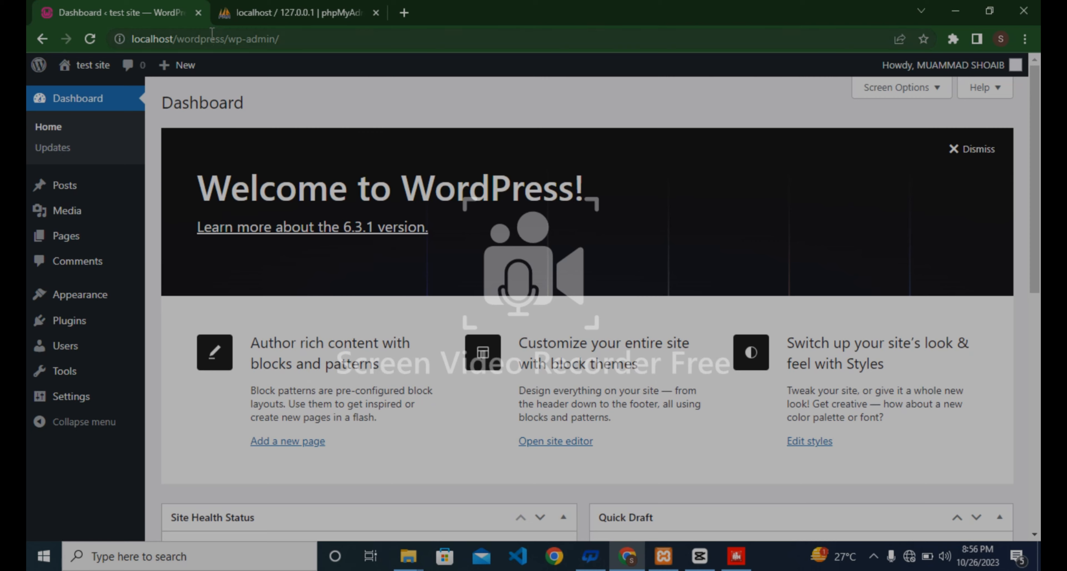
left_click(199, 17)
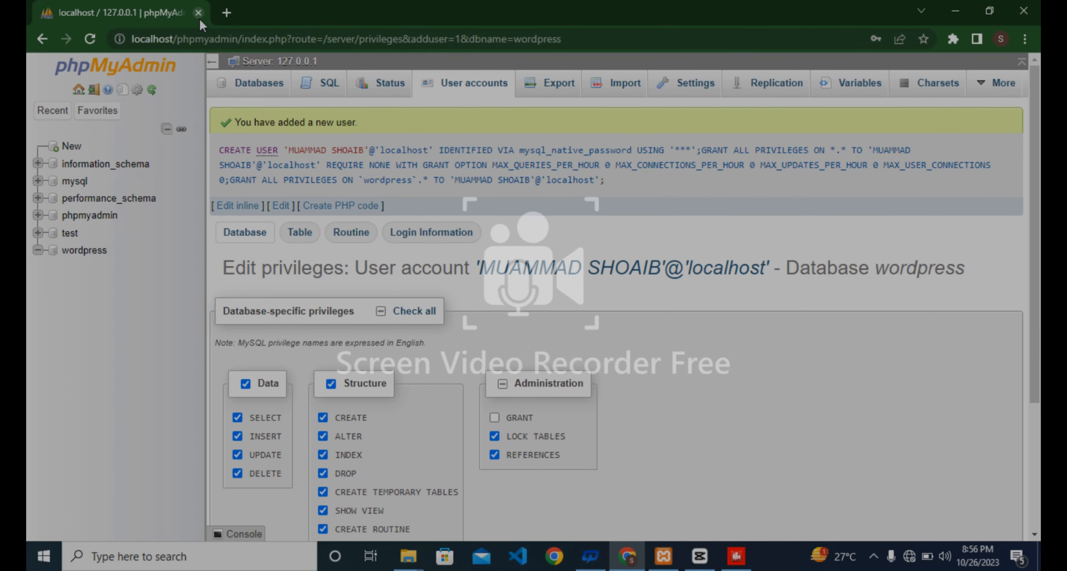
In a new tab replacing phpMyAdmin, load localhost/wordpress/wp-admin after deleting two stale suggestions.
key("ctrl+t")
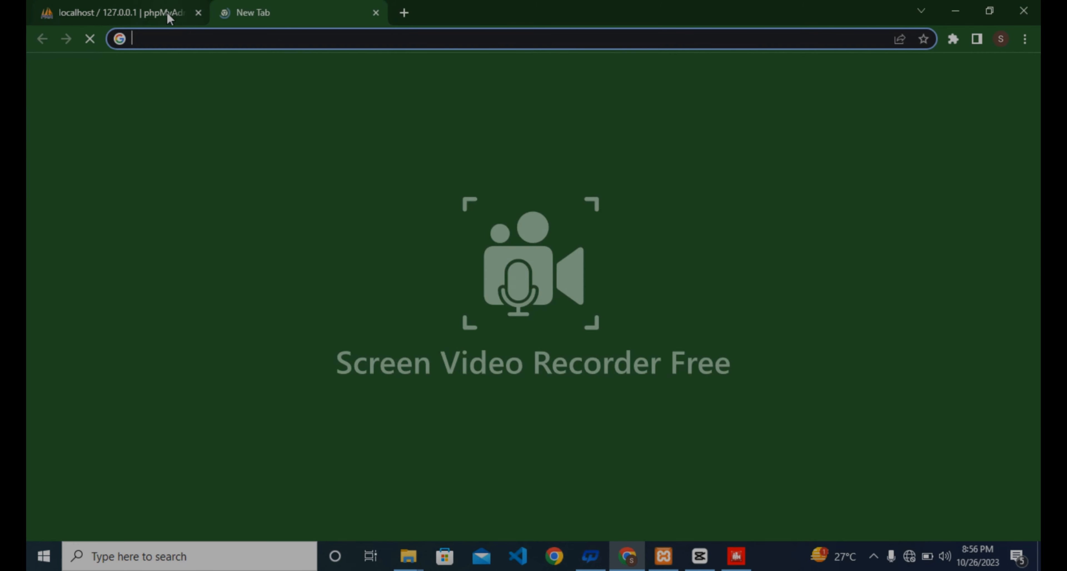
left_click(198, 13)
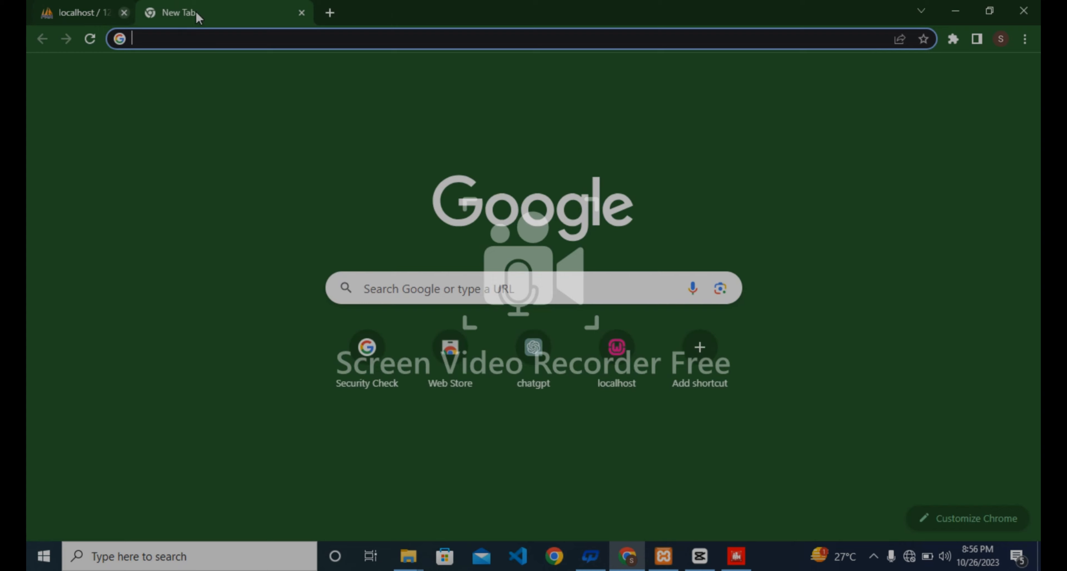
left_click(201, 33)
type("l")
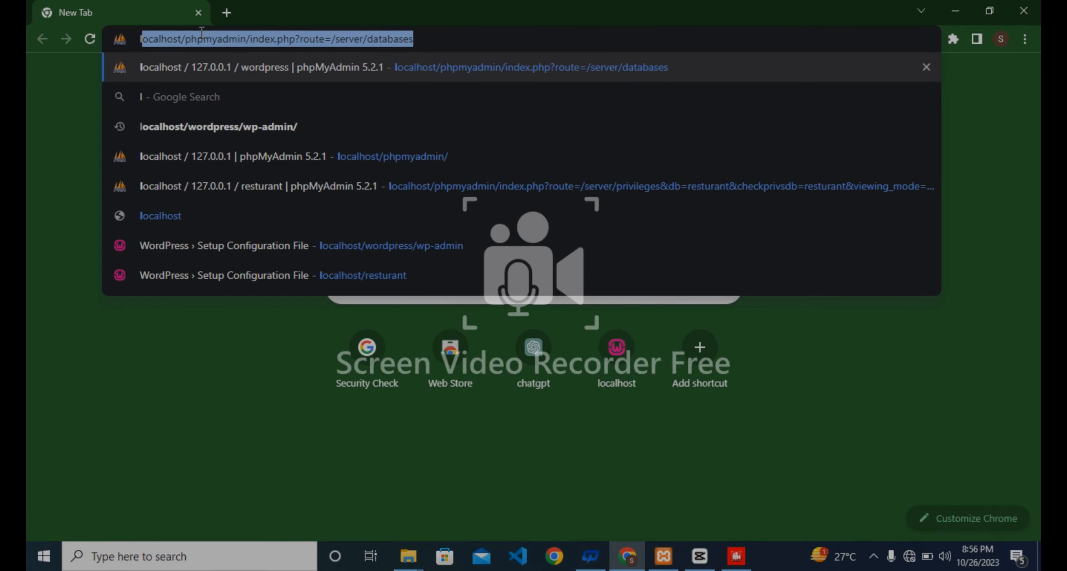
type("oca")
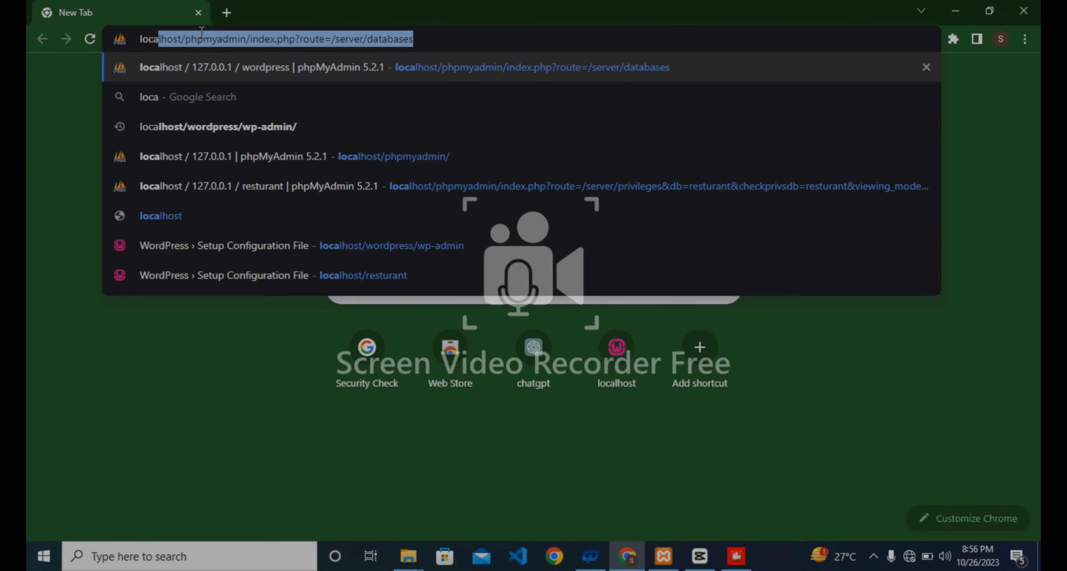
type("lhost")
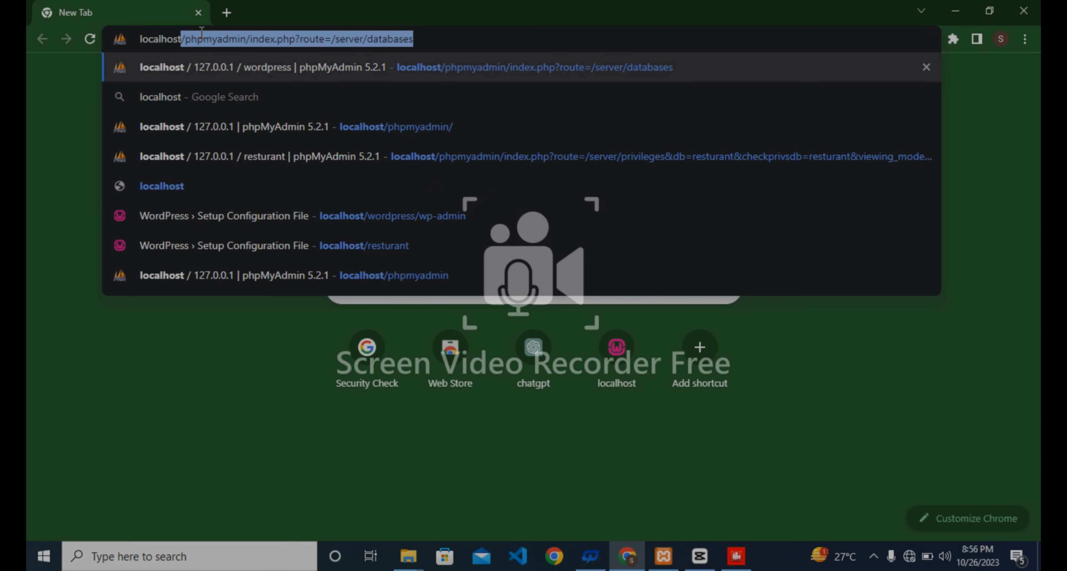
type("/")
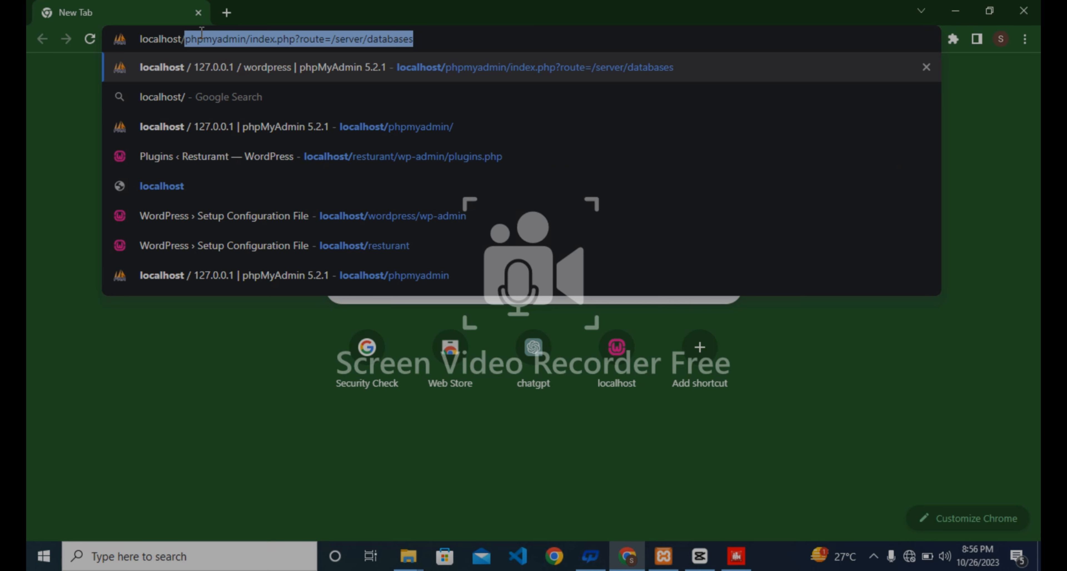
type("wordpre")
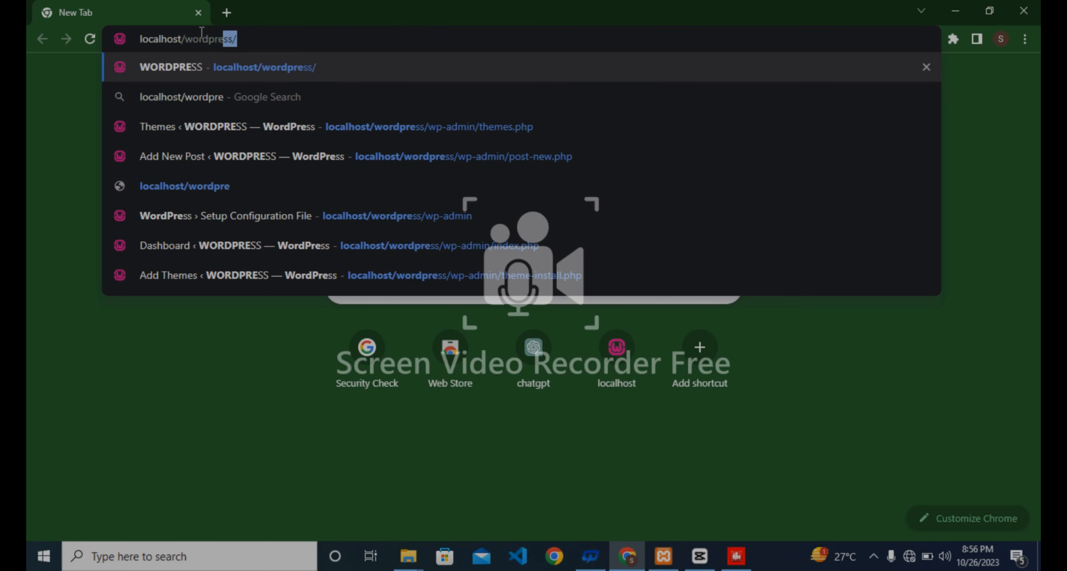
type("ss/")
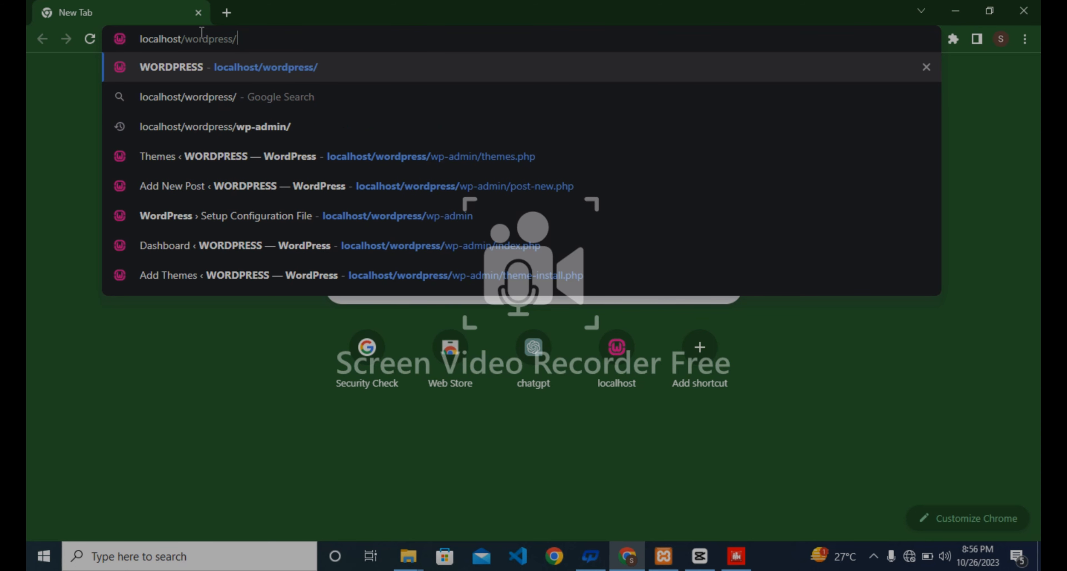
type("wp-")
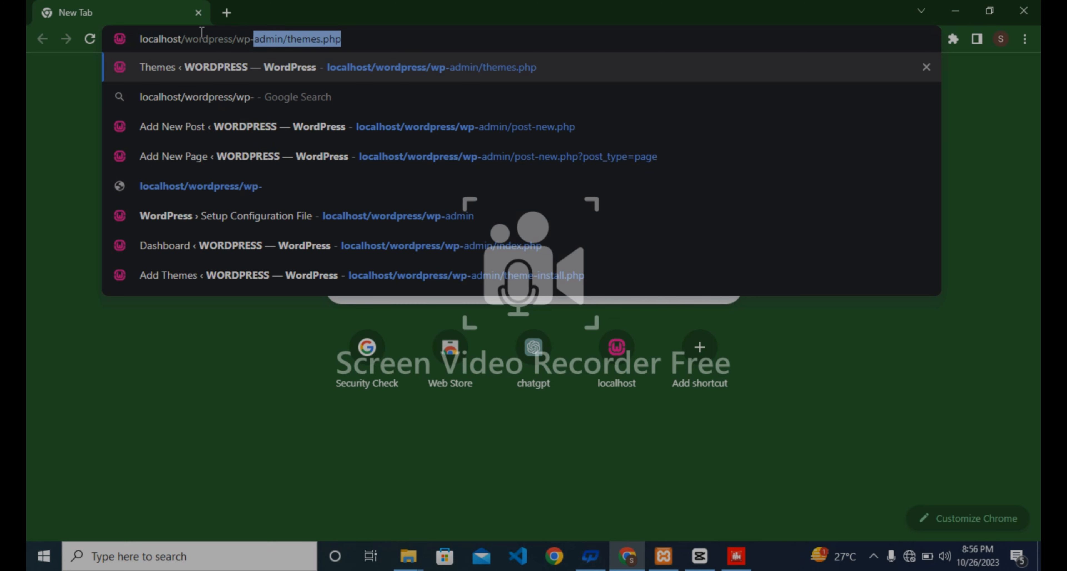
type("admin")
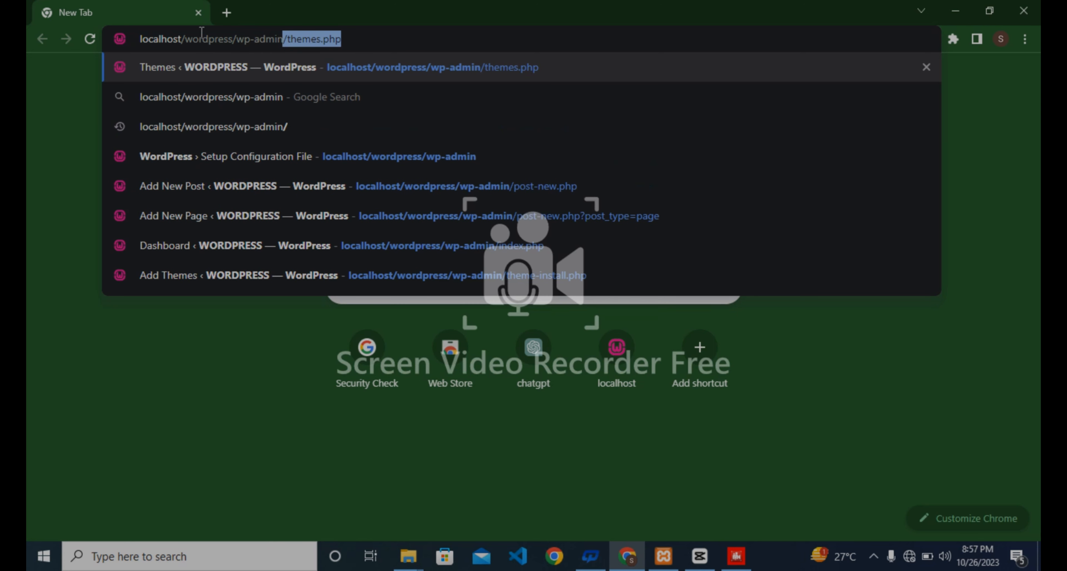
left_click(926, 68)
left_click(926, 68)
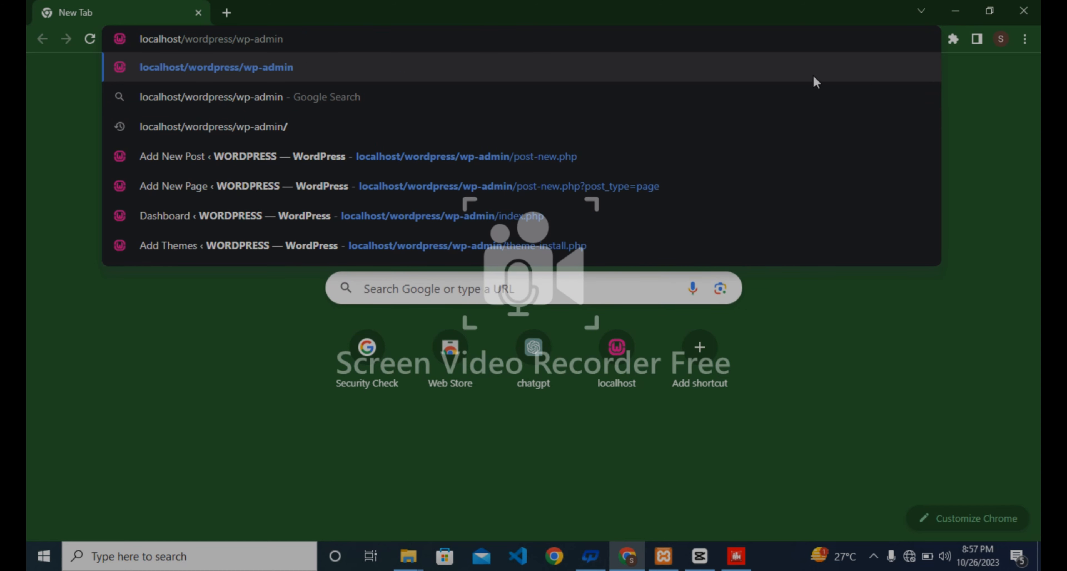
left_click(712, 66)
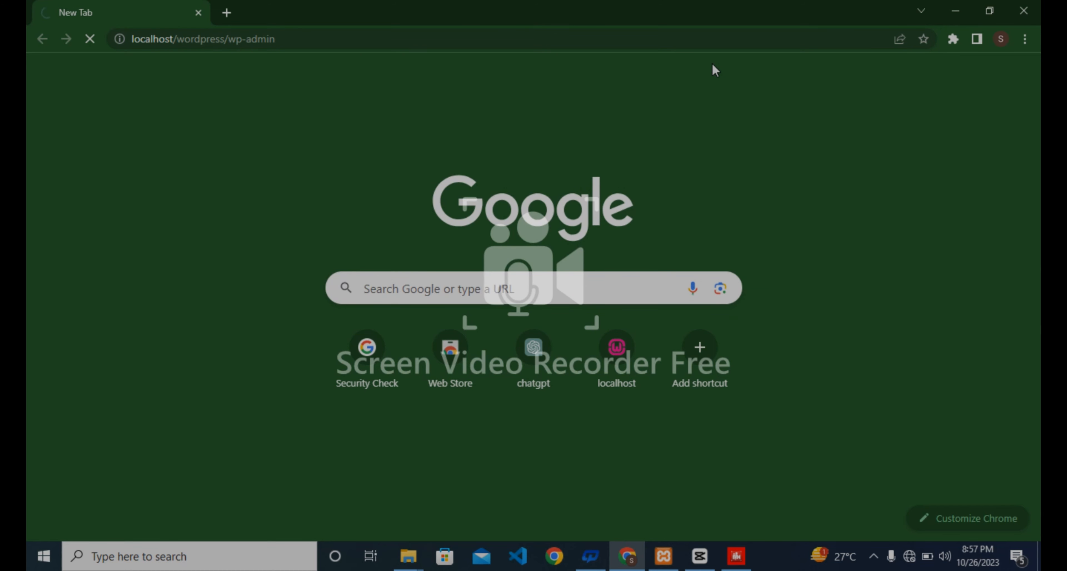